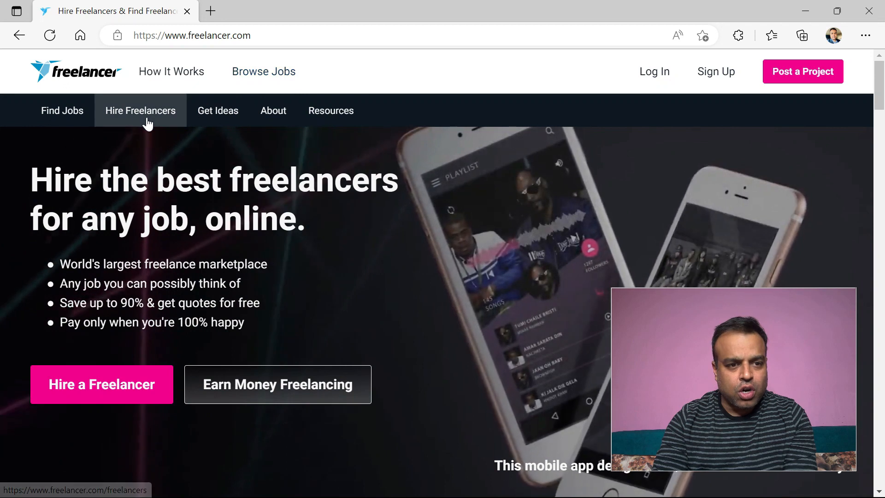
Step: Open the page for browsing all available jobs on the Freelancer site
mouse_move(71, 110)
mouse_move(76, 156)
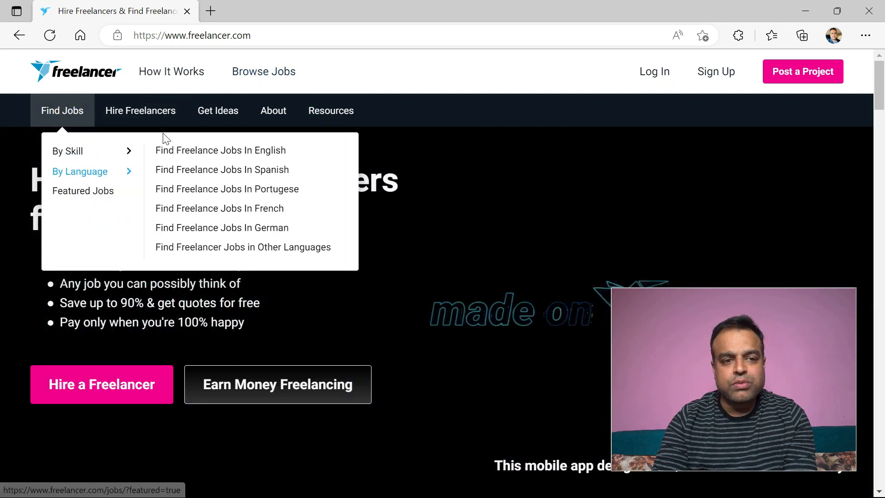
left_click(354, 67)
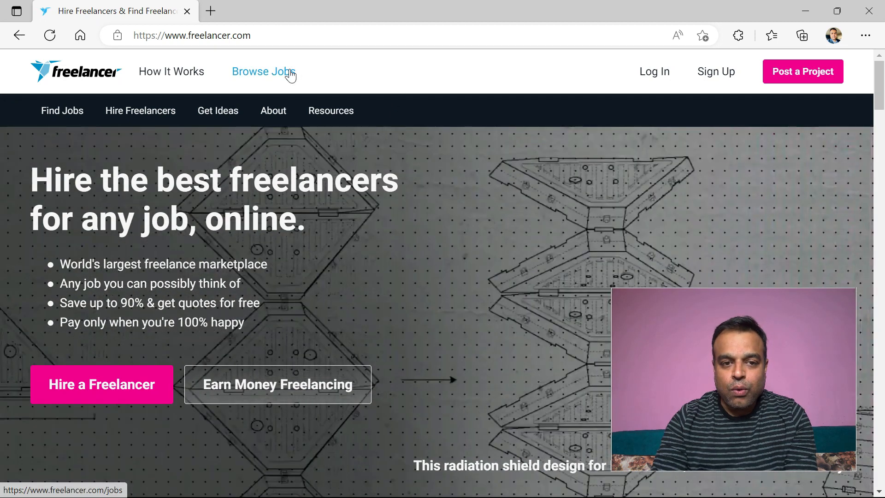
left_click(290, 75)
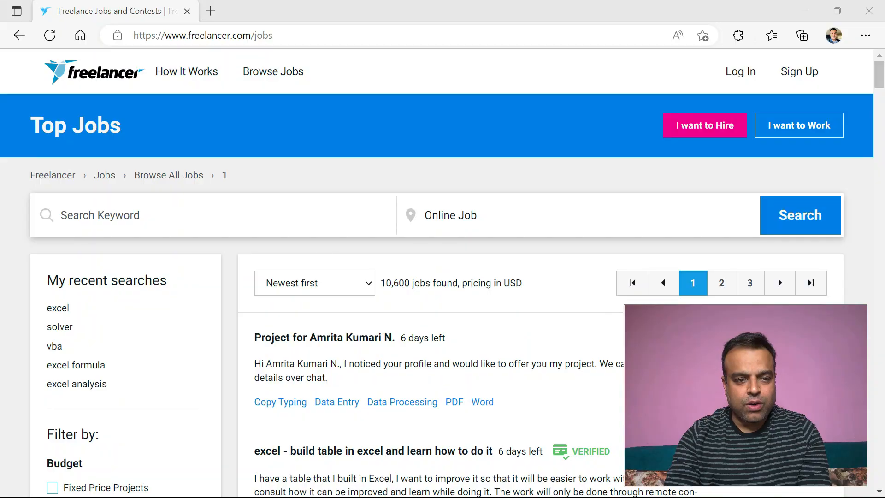
Step: Search the online jobs for the keyword "excel" and look through the first page of listings
left_click(123, 216)
type("excel")
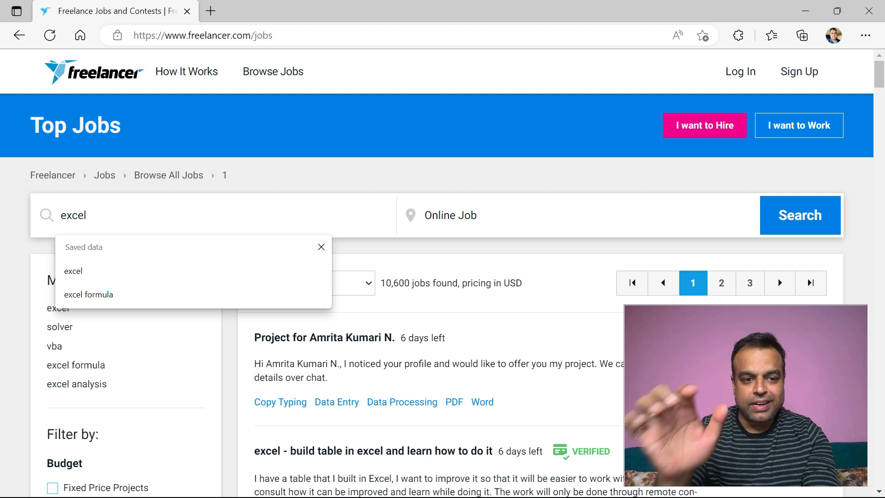
key("Return")
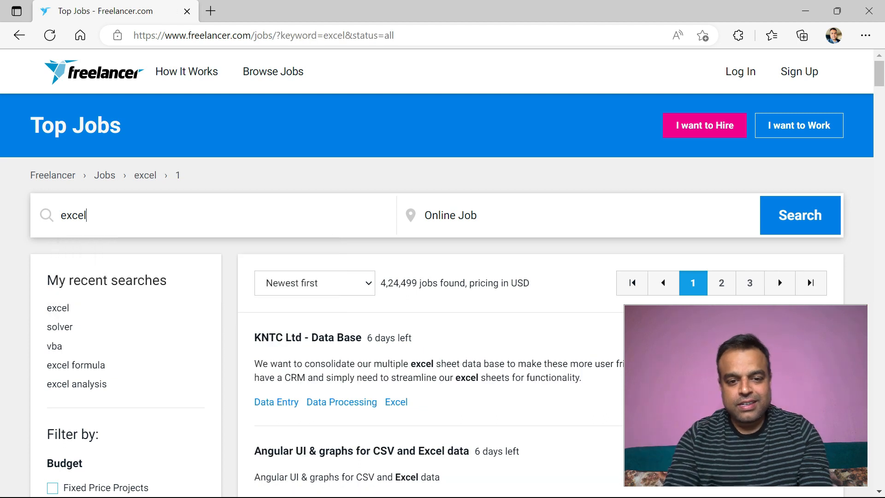
scroll(373, 329, "down", 5)
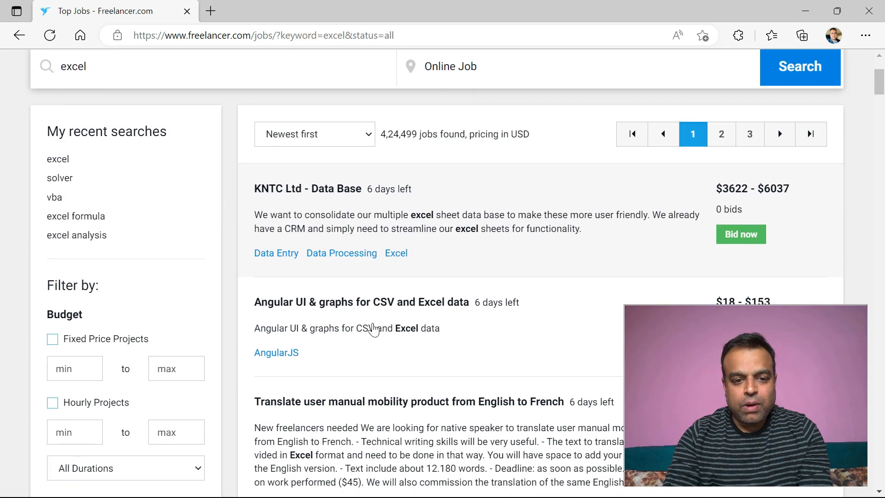
scroll(373, 329, "down", 7)
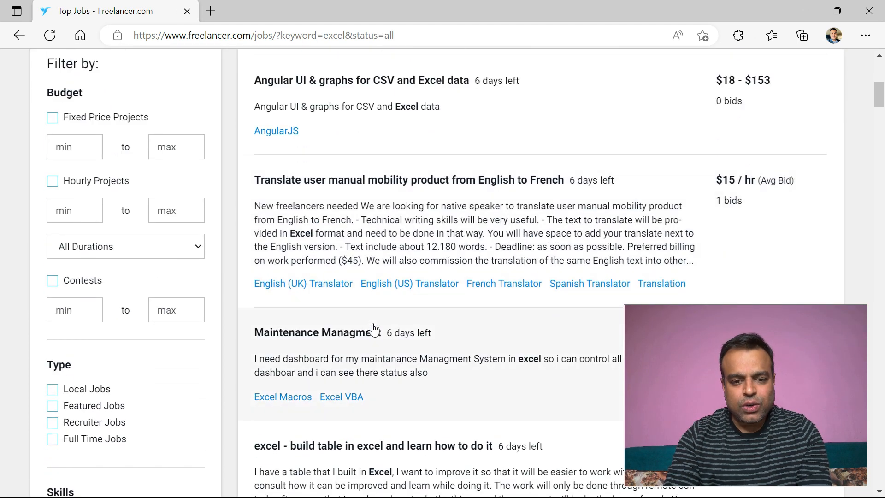
scroll(373, 329, "down", 7)
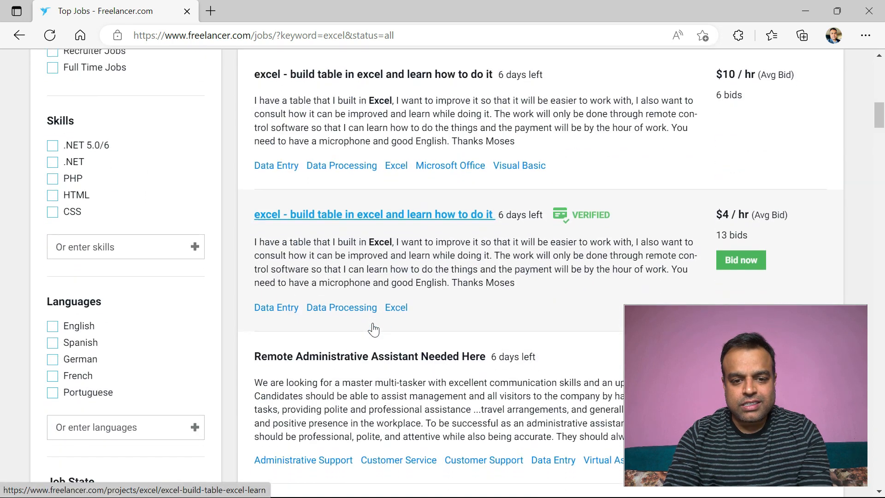
scroll(373, 329, "down", 11)
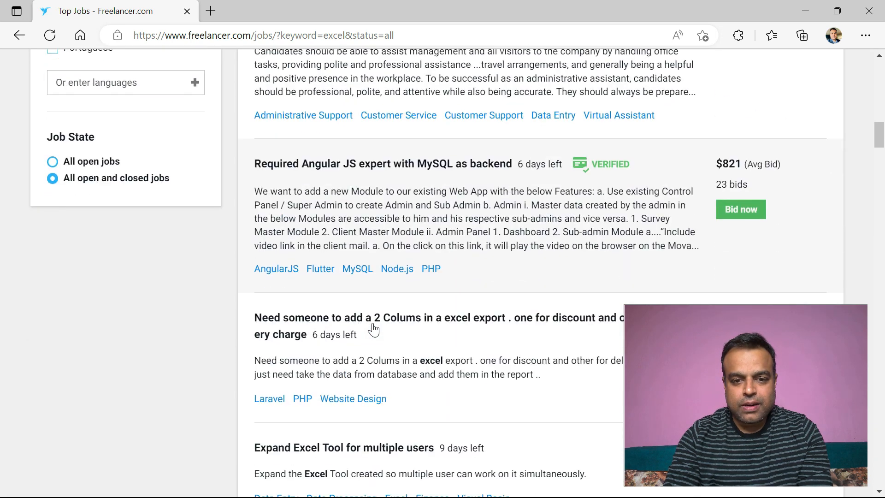
scroll(374, 329, "down", 2)
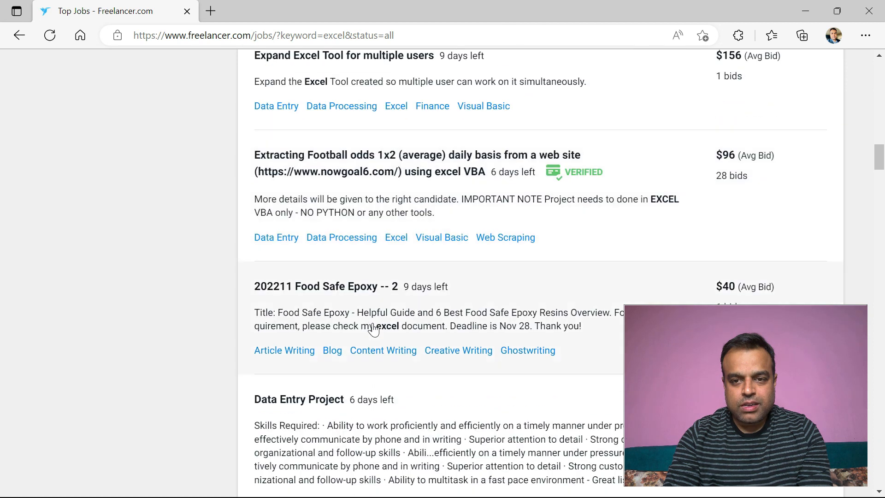
Step: Find the word "solver" in the text of the first and second pages of the excel job results
key("ctrl+f")
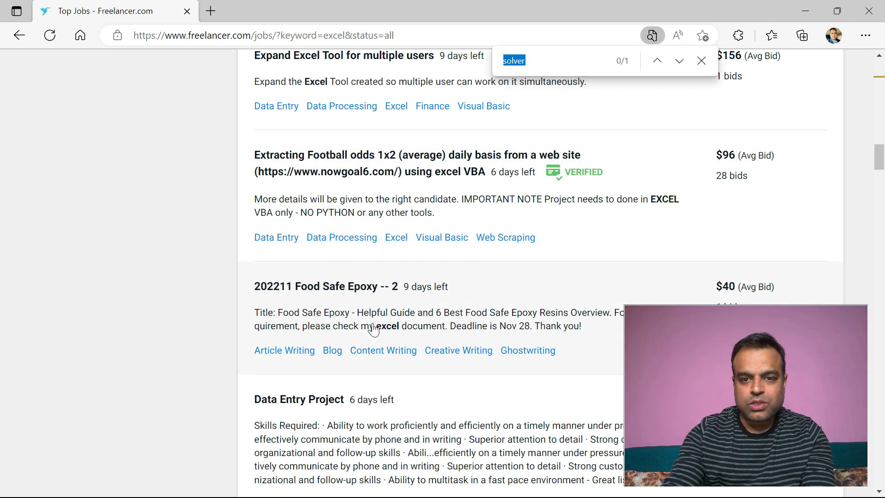
key("Return")
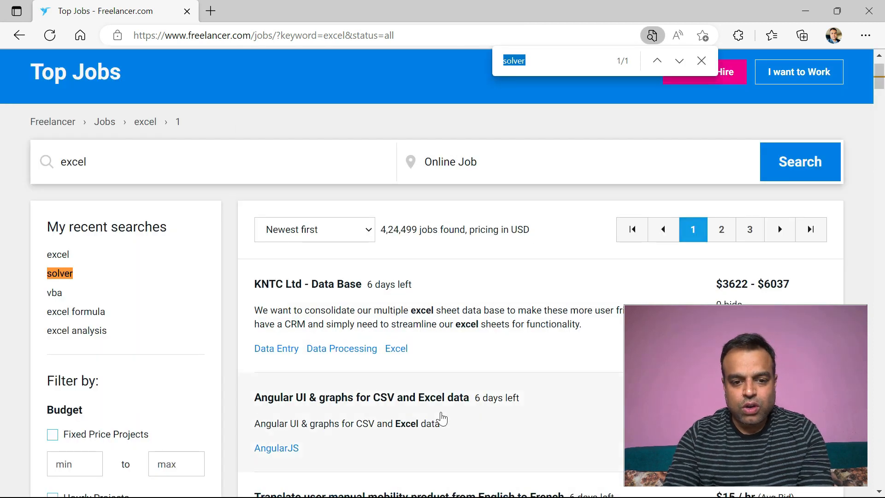
left_click(722, 231)
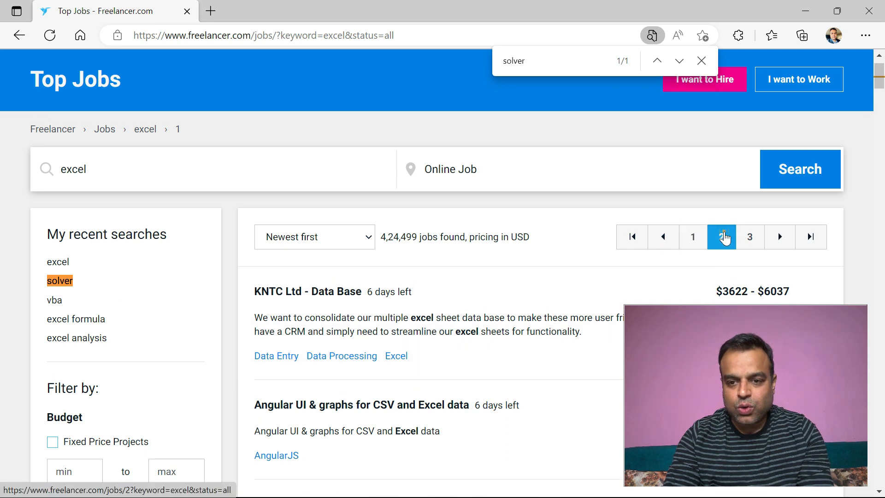
scroll(434, 385, "down", 5)
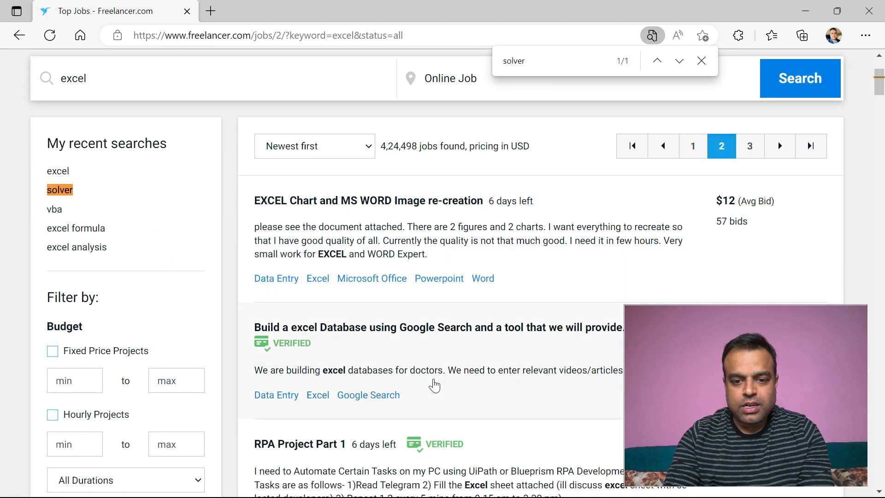
left_click(555, 62)
key("Return")
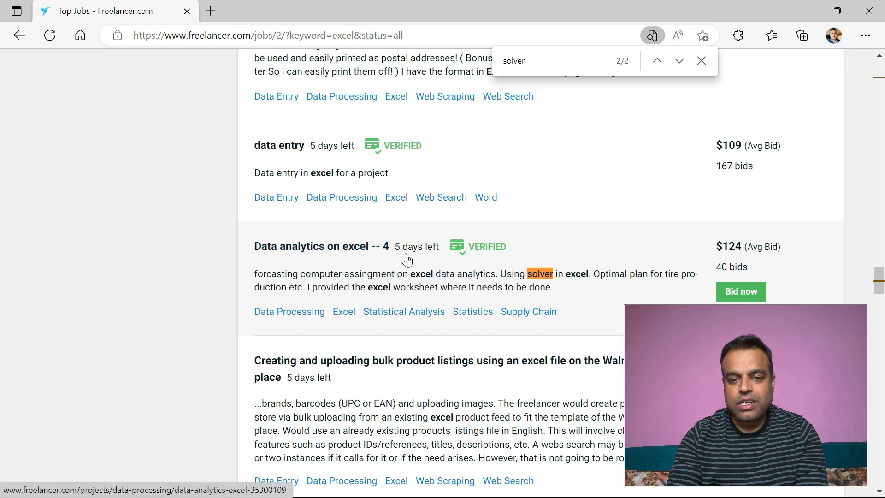
Step: Open the project "Data analytics on excel -- 4", which mentions using solver, to view its details
scroll(388, 274, "down", 1)
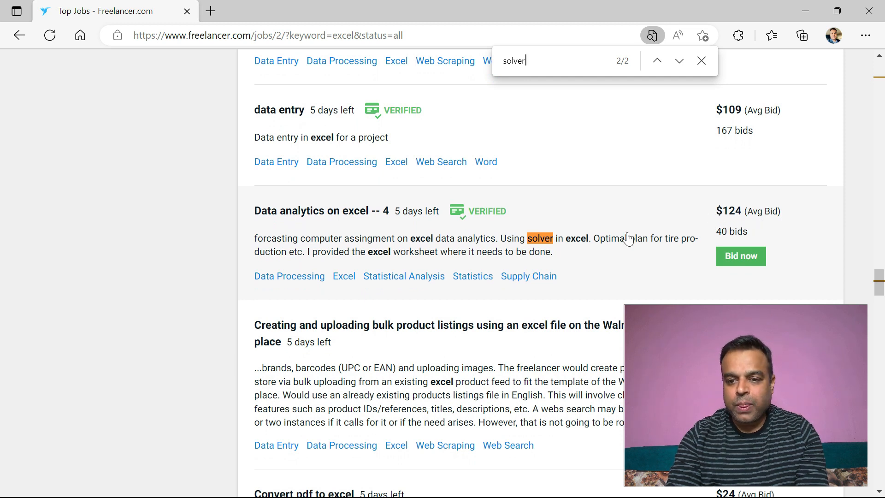
left_click(309, 212)
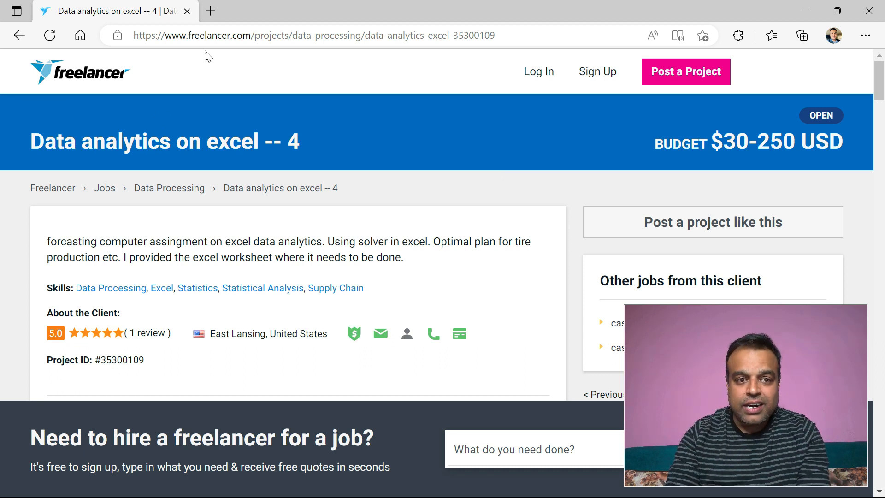
Step: Search for "usd to inr today" in a new browser tab and convert 30 US dollars to Indian rupees
left_click(212, 13)
left_click(198, 32)
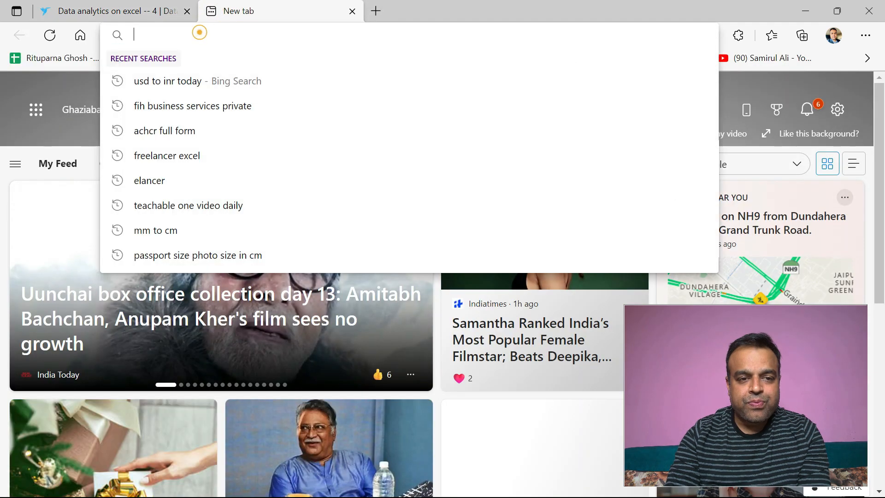
type("usd to")
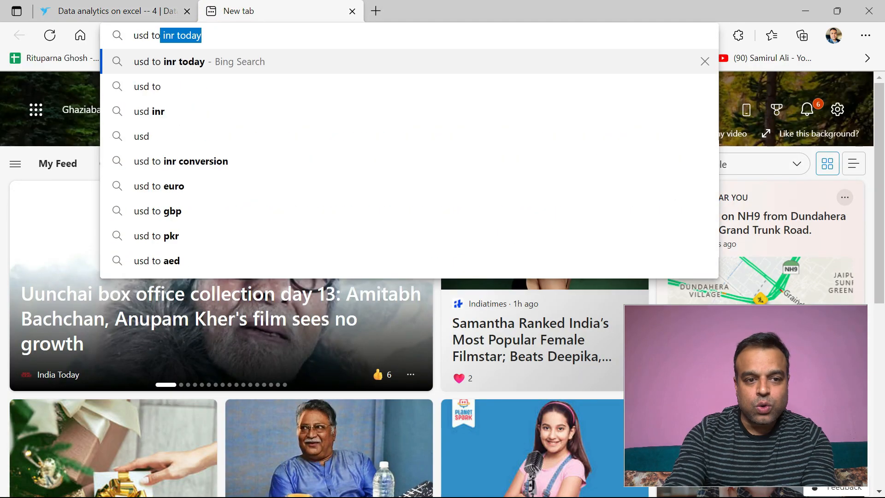
key("Return")
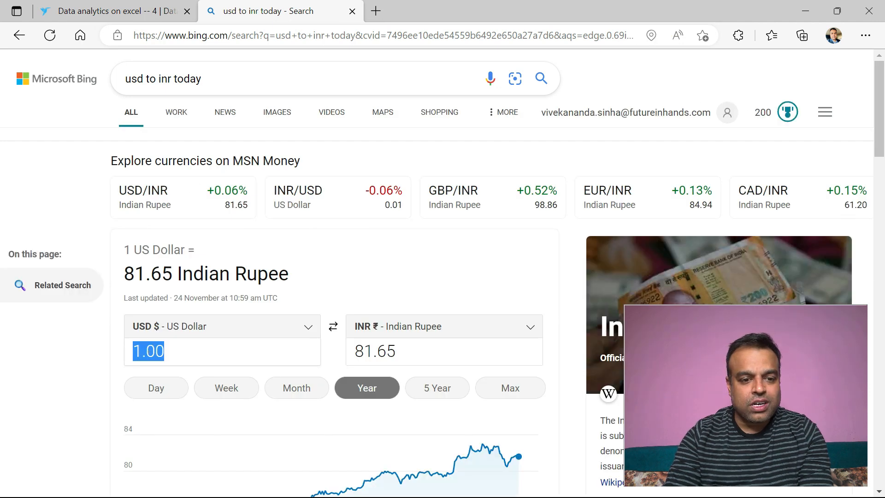
type("30")
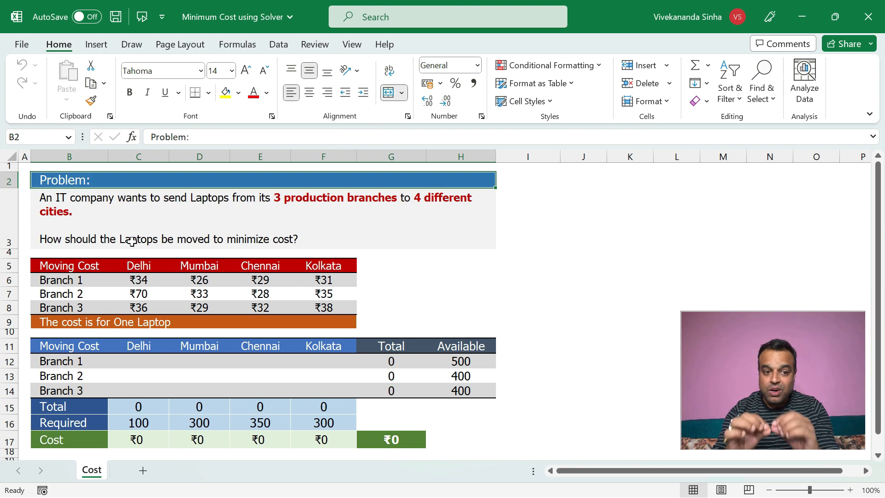
Step: Switch to the Excel workbook "Minimum Cost using Solver" and examine the upper table of per-laptop moving costs by branch and city
left_click(68, 267)
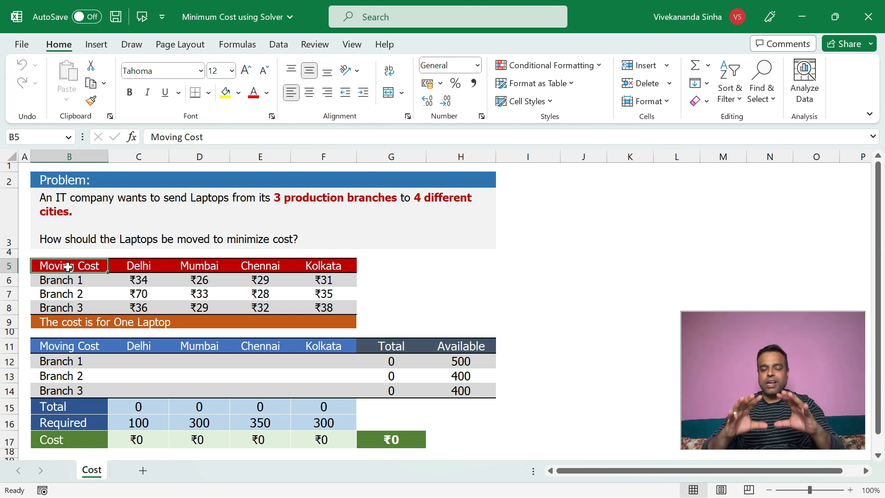
left_click(81, 282)
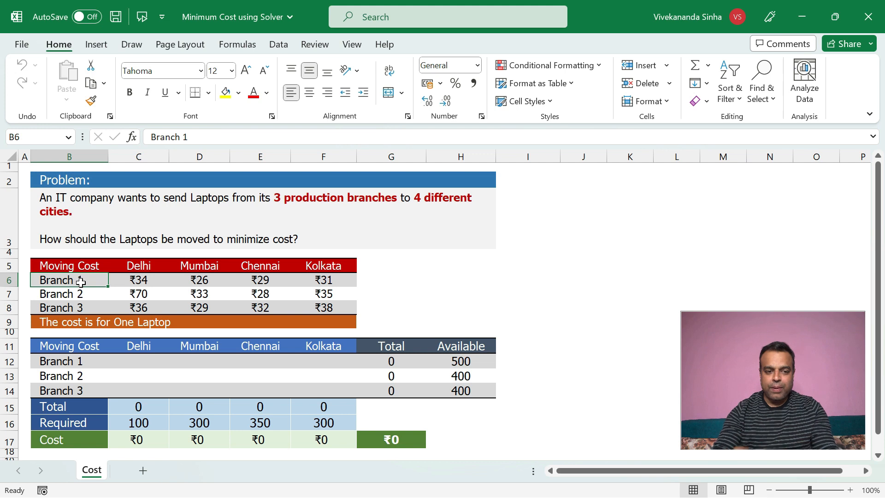
left_click_drag(80, 282, 82, 308)
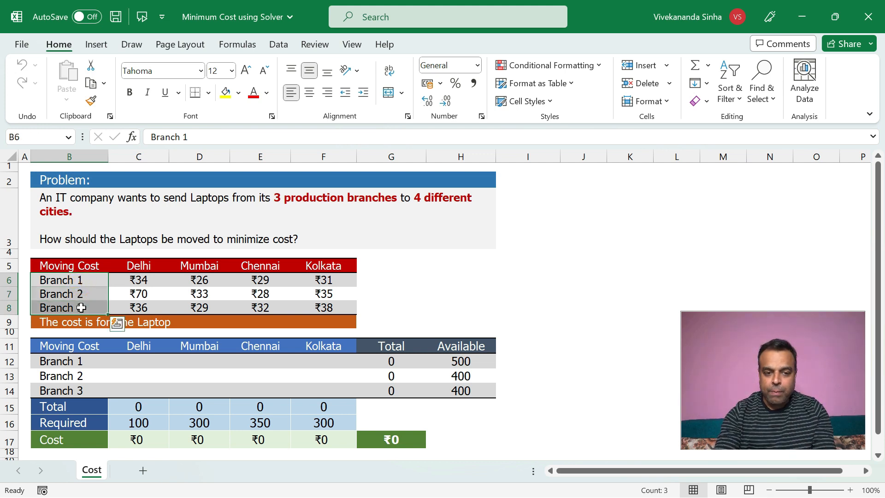
left_click_drag(141, 266, 326, 266)
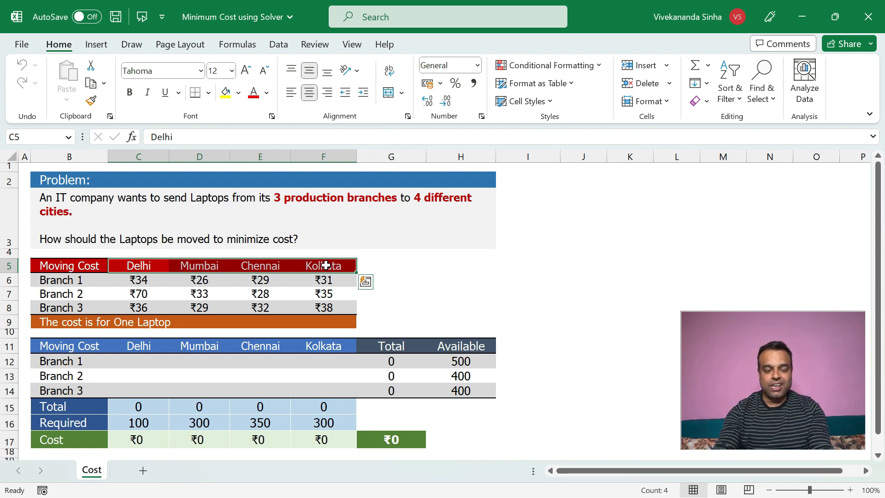
left_click(149, 279)
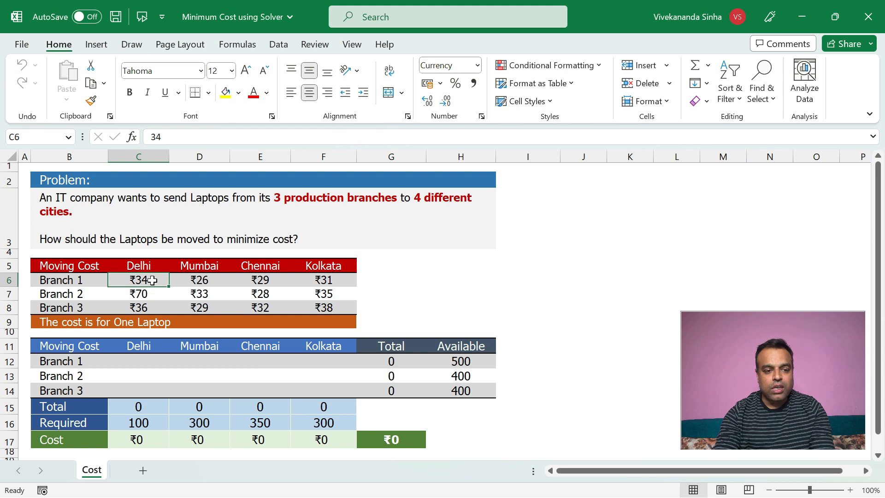
left_click(79, 284)
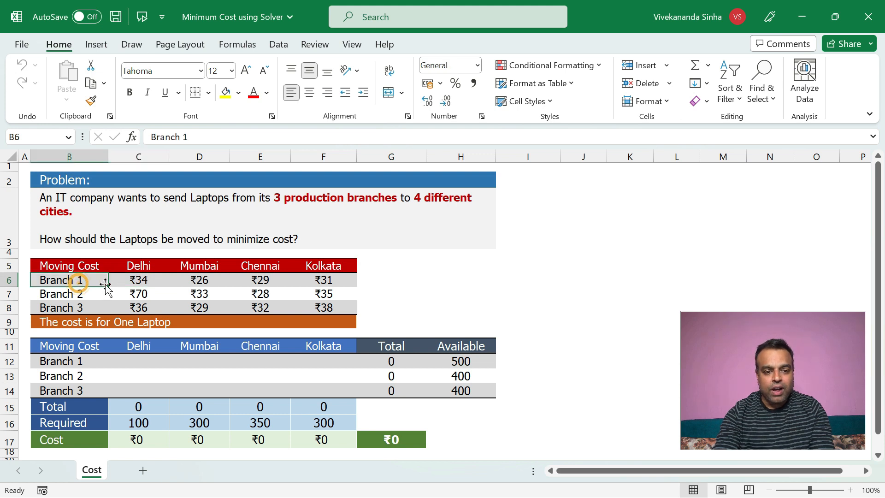
left_click(143, 264)
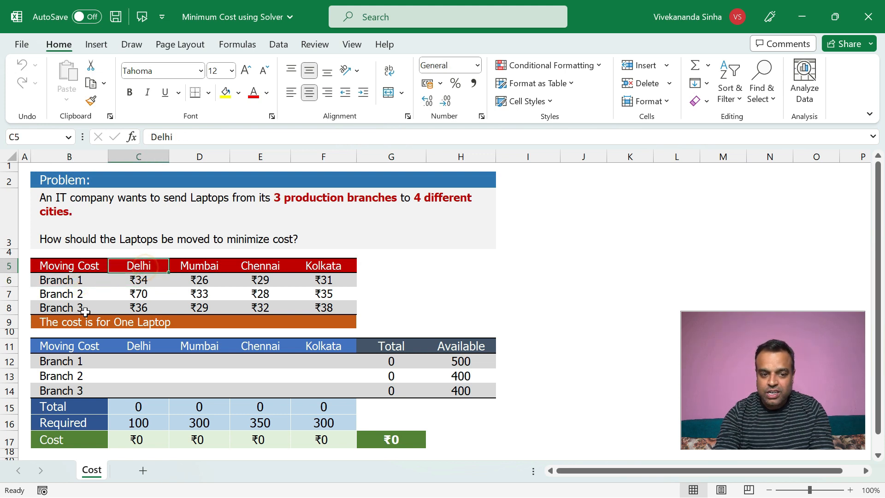
left_click_drag(92, 321, 131, 320)
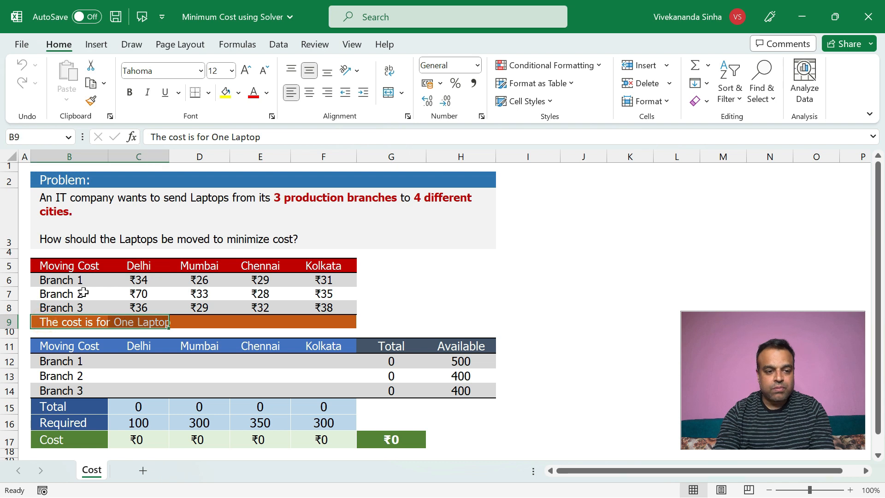
left_click(76, 283)
left_click(139, 266)
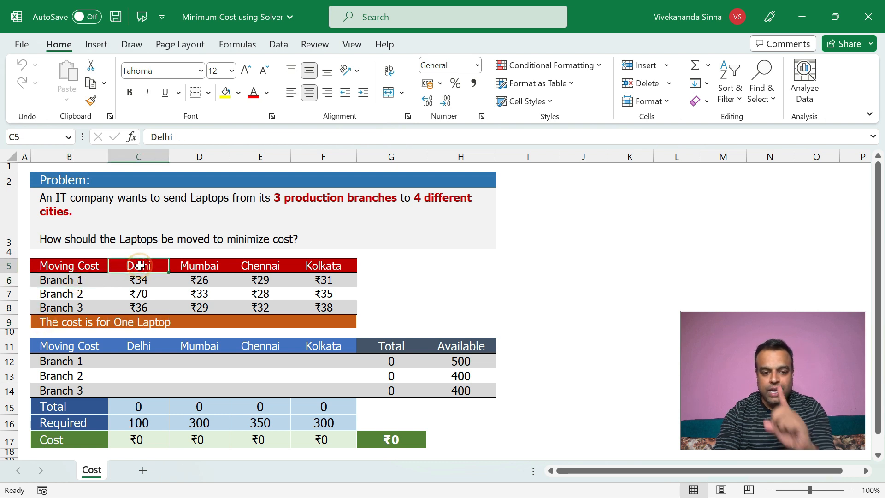
left_click(159, 283)
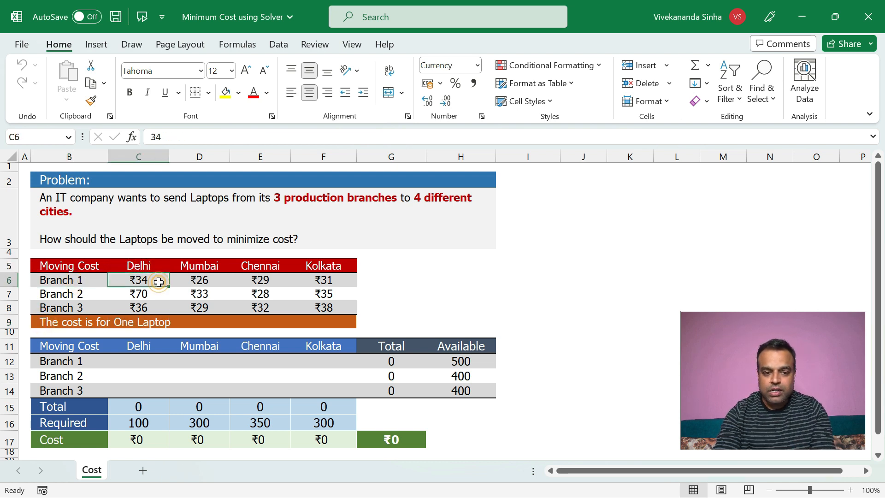
left_click(77, 296)
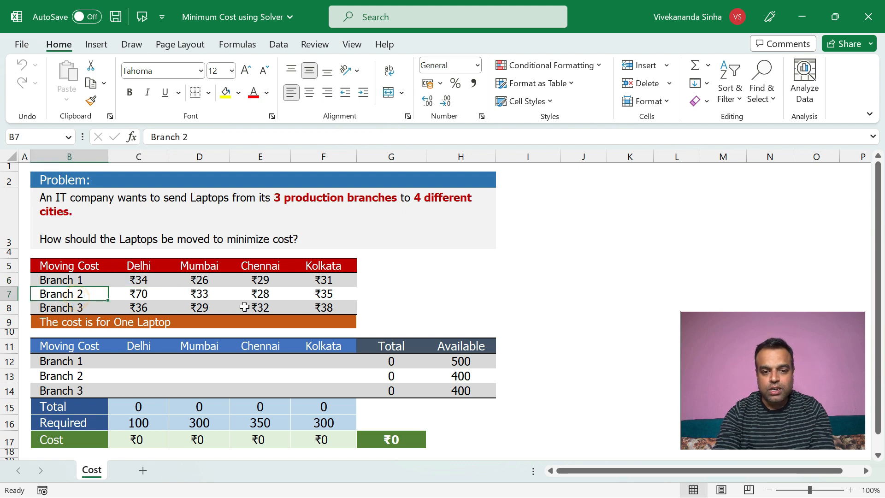
left_click(317, 294)
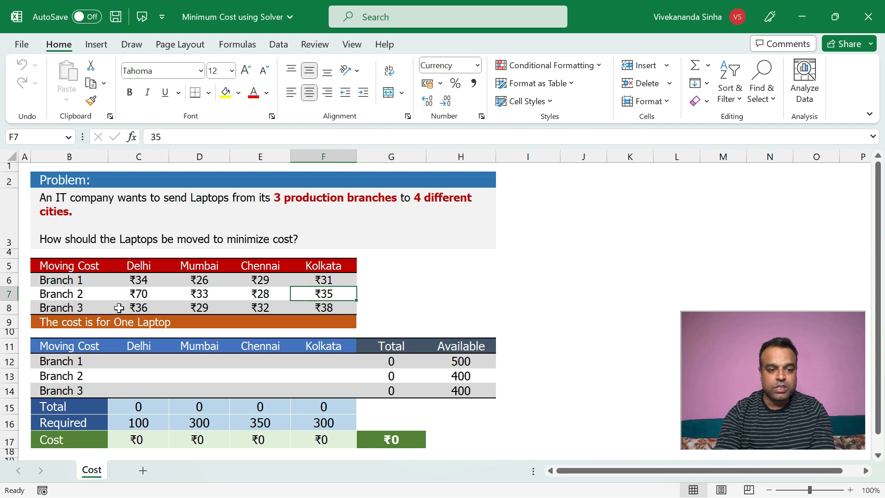
left_click(63, 268)
left_click_drag(63, 267, 333, 322)
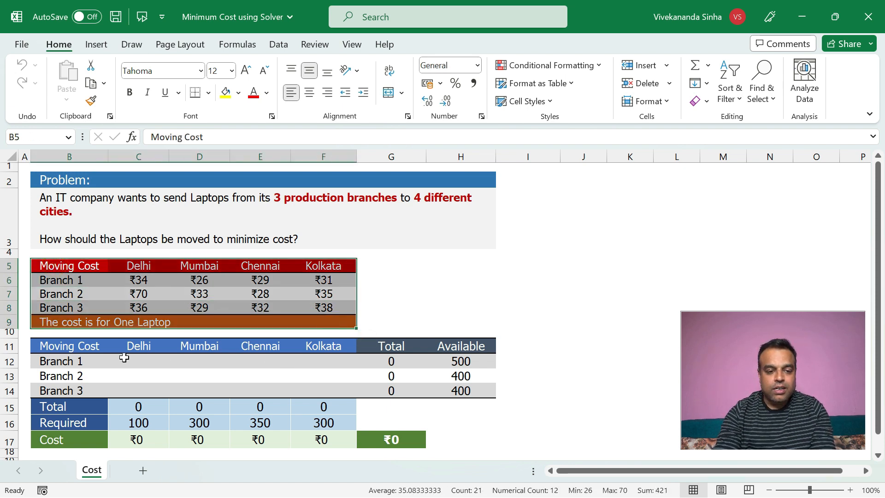
Step: Examine the available laptop quantities for Branch 1, Branch 2 and Branch 3 in H12:H14 of the lower table
left_click(69, 362)
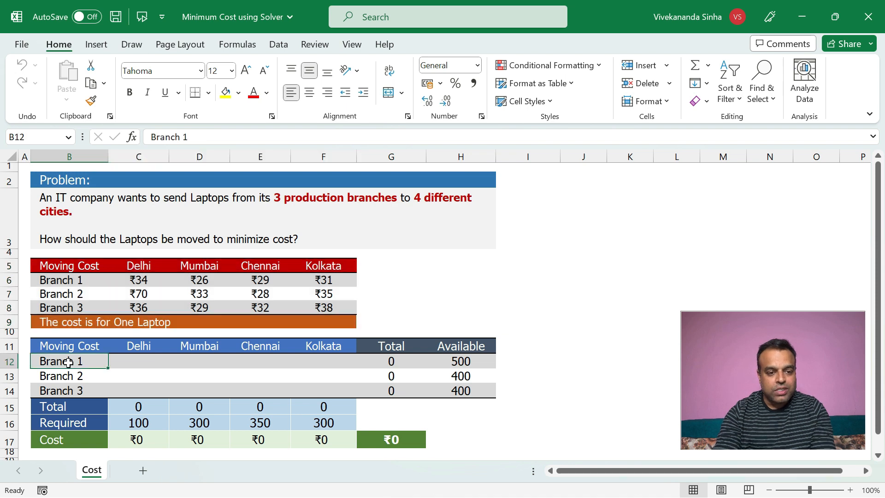
left_click(457, 362)
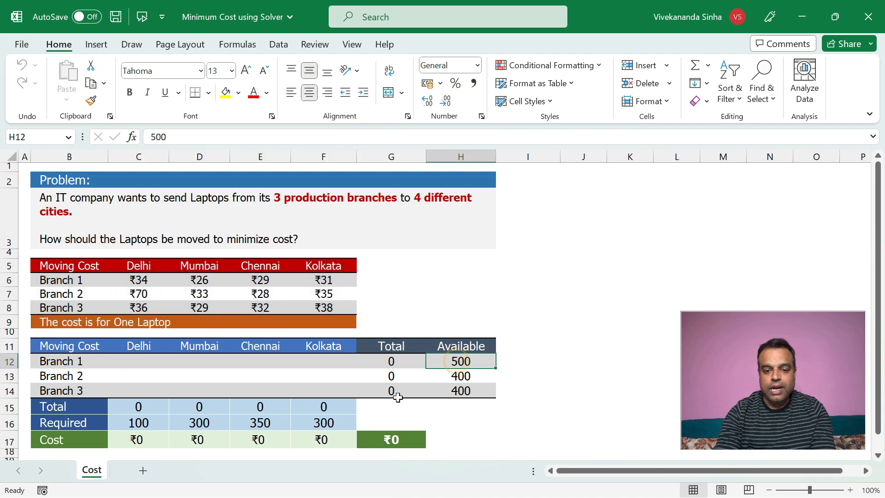
left_click(89, 378)
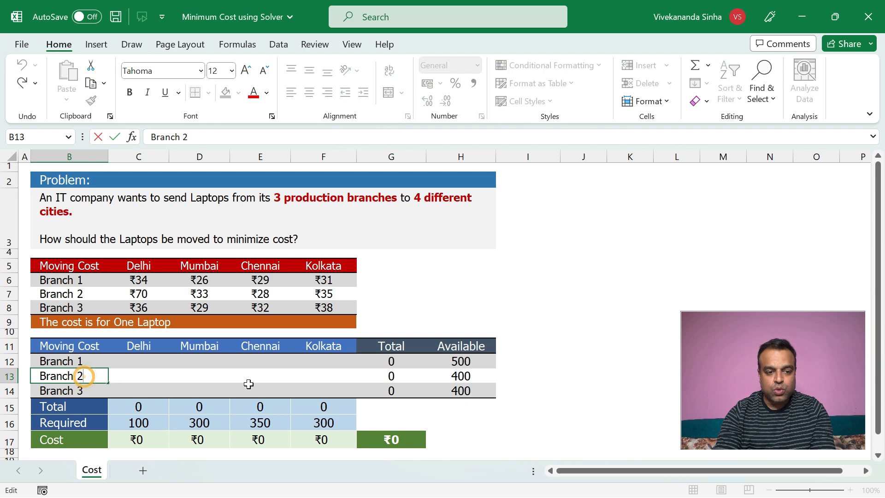
left_click(481, 375)
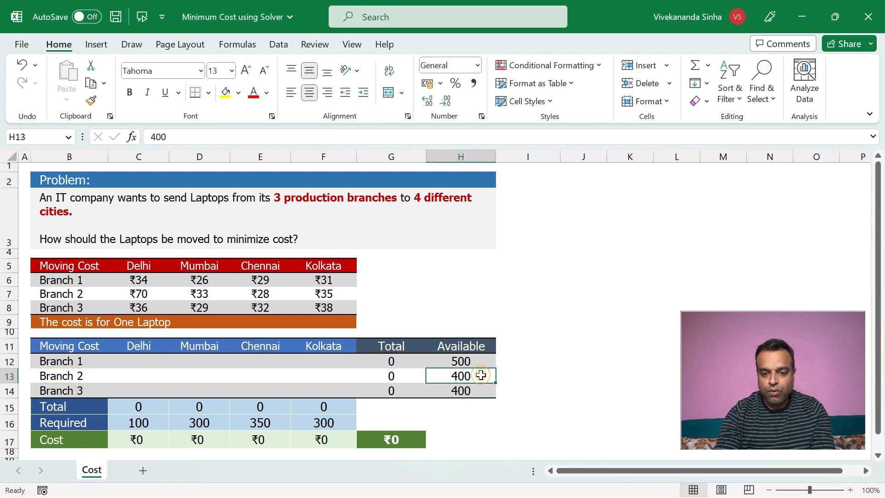
left_click(49, 390)
left_click(461, 391)
left_click_drag(478, 362, 475, 395)
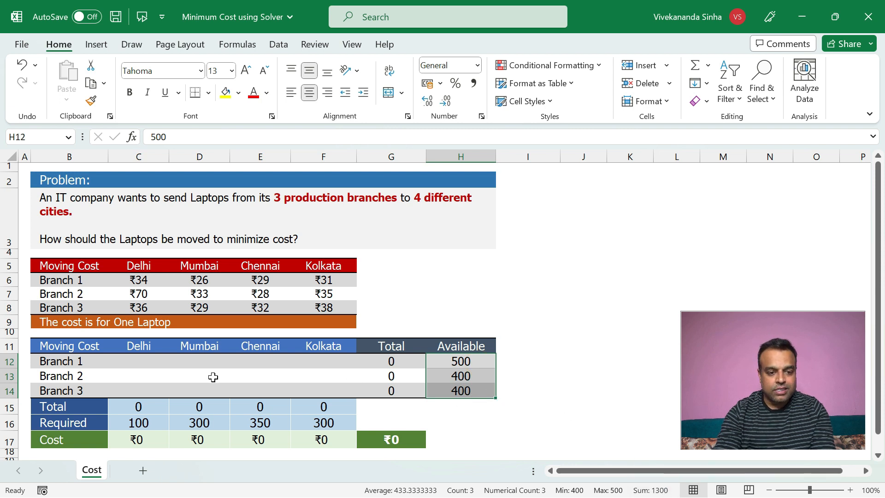
Step: Examine the required laptop quantities for the four cities in C16:F16 and compare their sum with the available stock in H12:H14
left_click(143, 346)
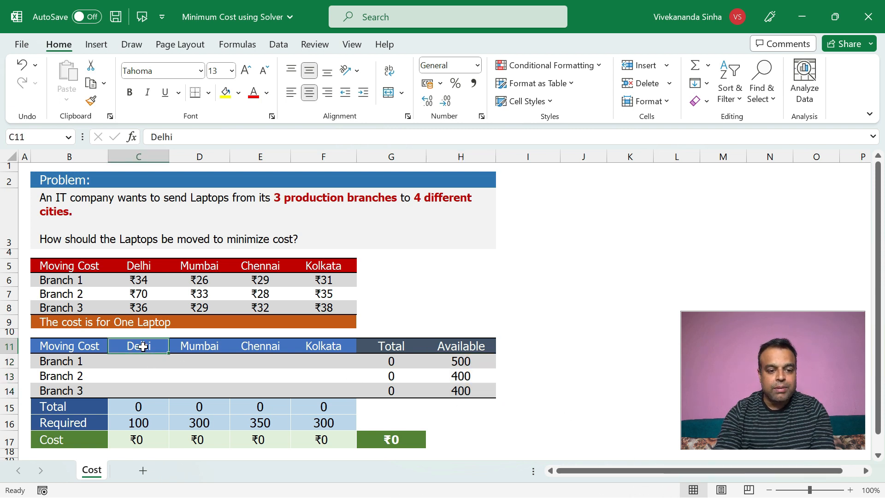
left_click(139, 423)
left_click(203, 422)
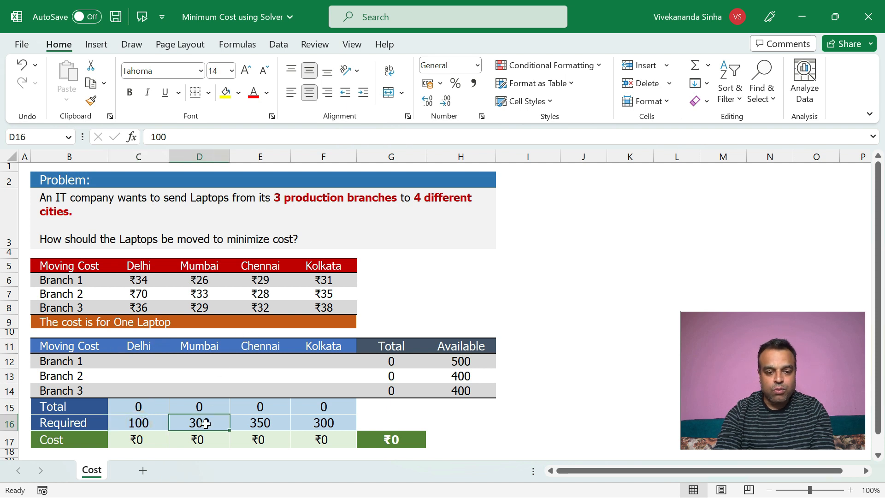
left_click(259, 423)
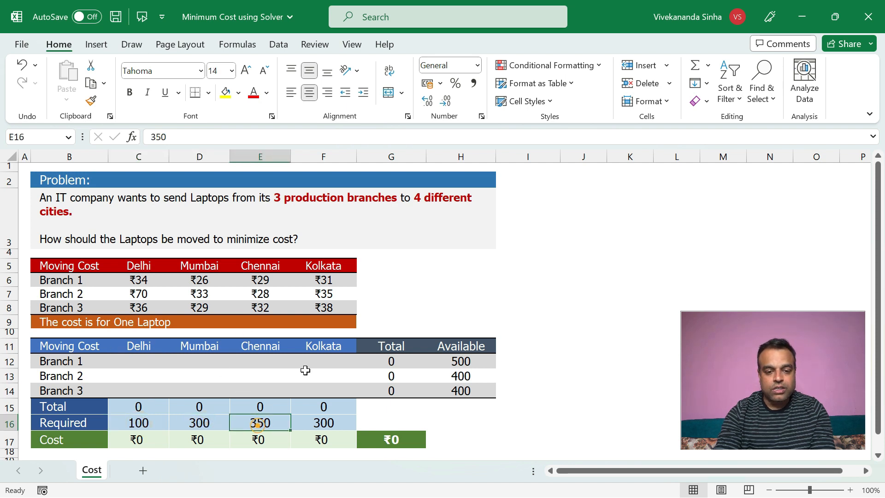
left_click(322, 423)
left_click_drag(145, 422, 325, 422)
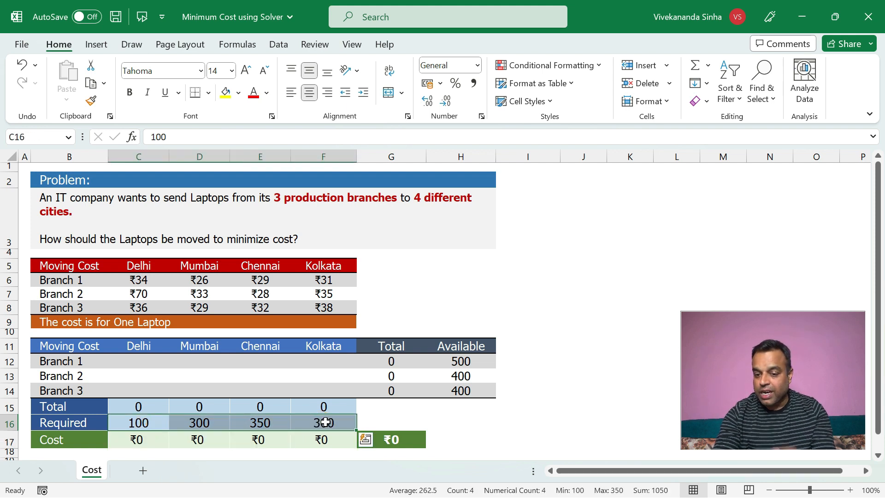
left_click_drag(462, 362, 457, 389)
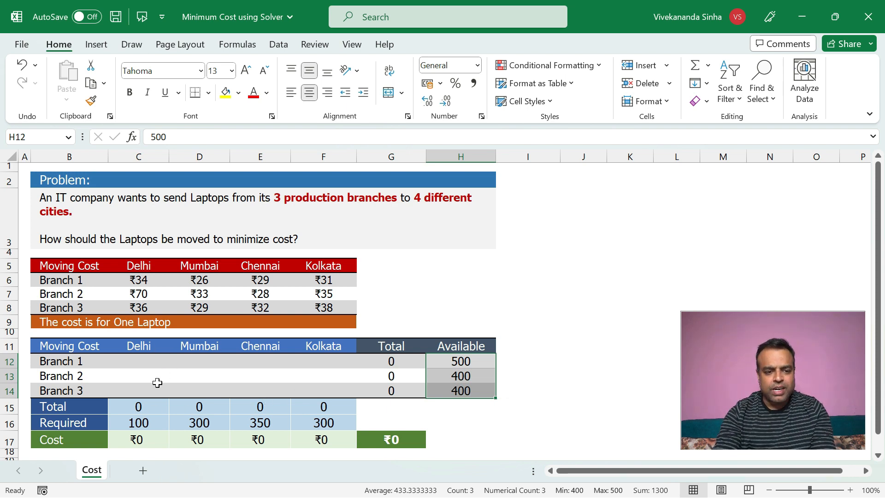
Step: Enter 1 as the number of laptops sent from Branch 1 to Delhi in C12
left_click(81, 365)
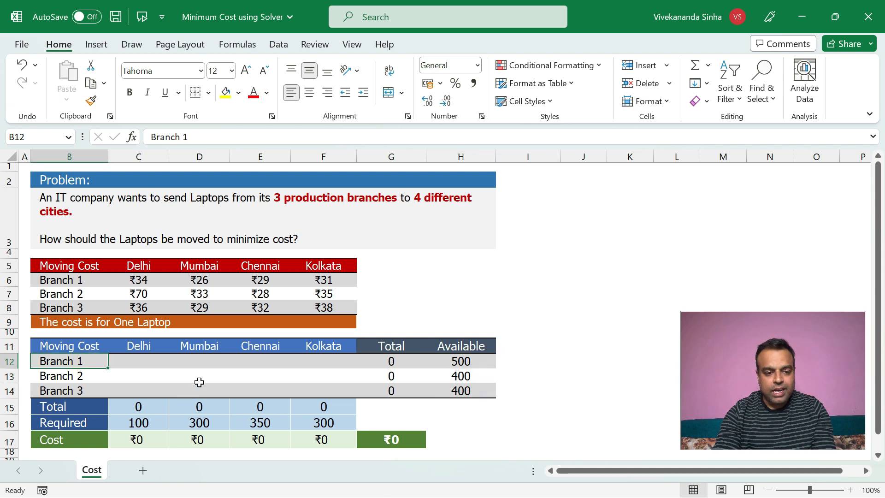
left_click(156, 365)
type("1")
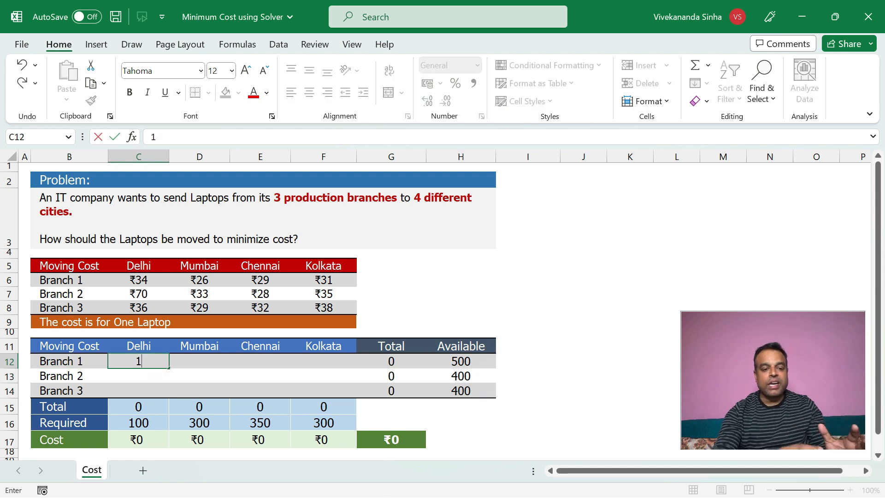
key("Return")
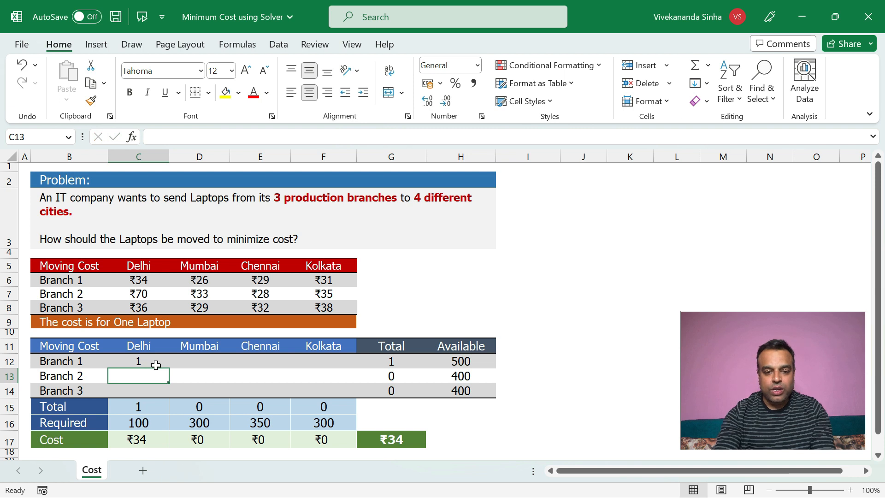
Step: Inspect the SUM formulas behind the branch totals in G12:G14 without changing them
double_click(379, 363)
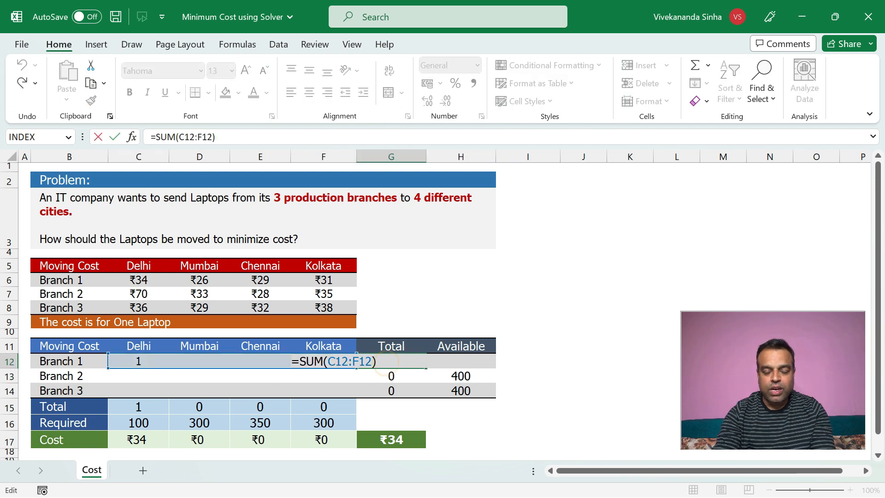
key("Escape")
left_click(393, 371)
double_click(394, 371)
key("Escape")
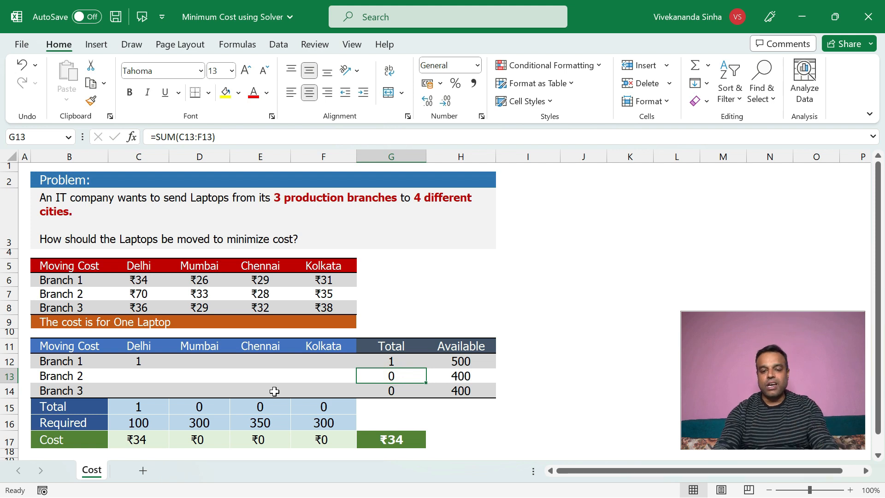
left_click_drag(371, 362, 377, 389)
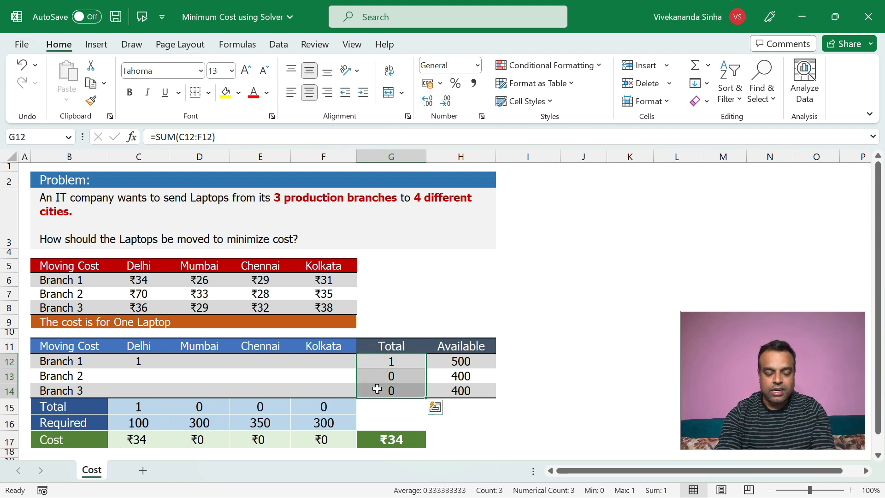
Step: Inspect the Delhi total's SUM formula in C15, and review the city totals in C15:F15 and branch totals in G12:G14
left_click(140, 347)
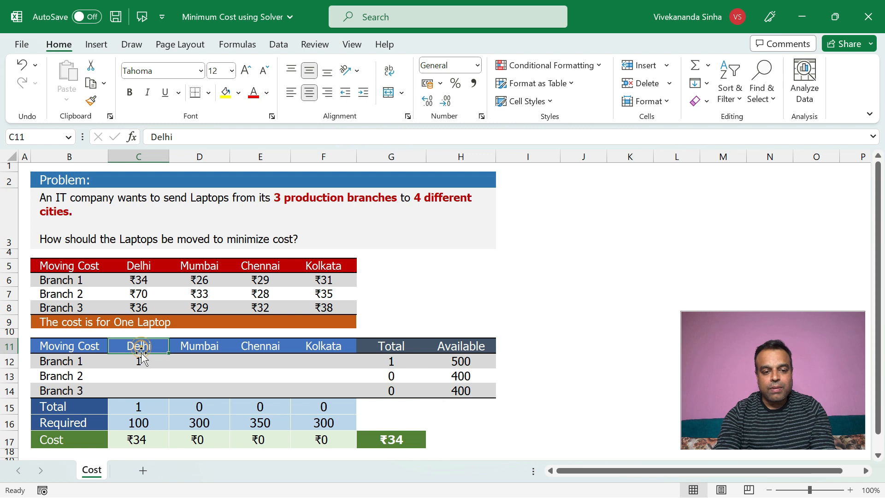
left_click(138, 359)
double_click(139, 404)
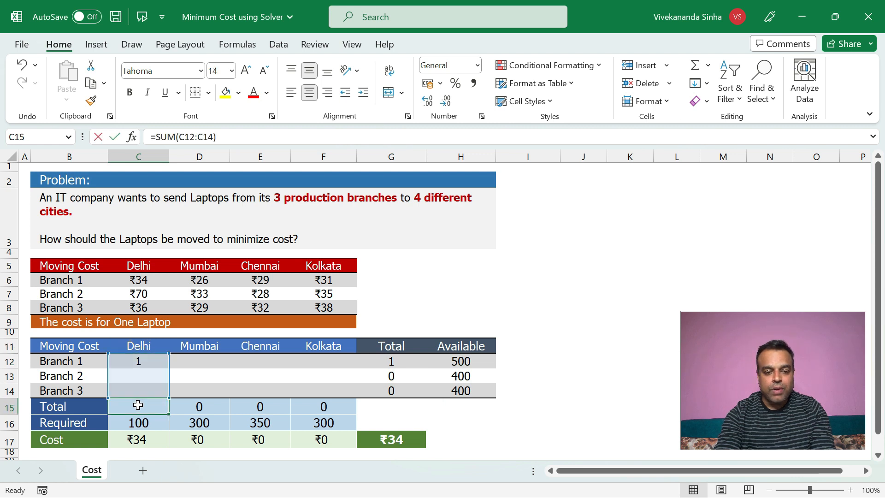
key("Escape")
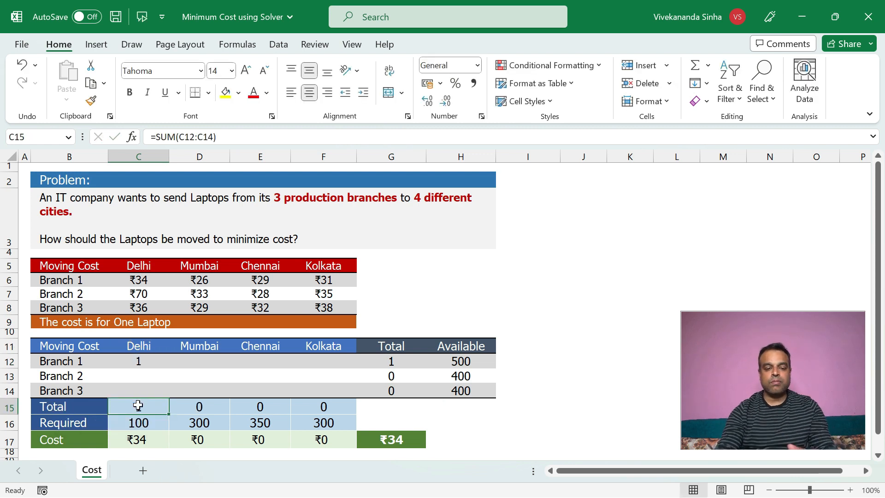
left_click_drag(140, 405, 325, 403)
left_click_drag(392, 364, 391, 394)
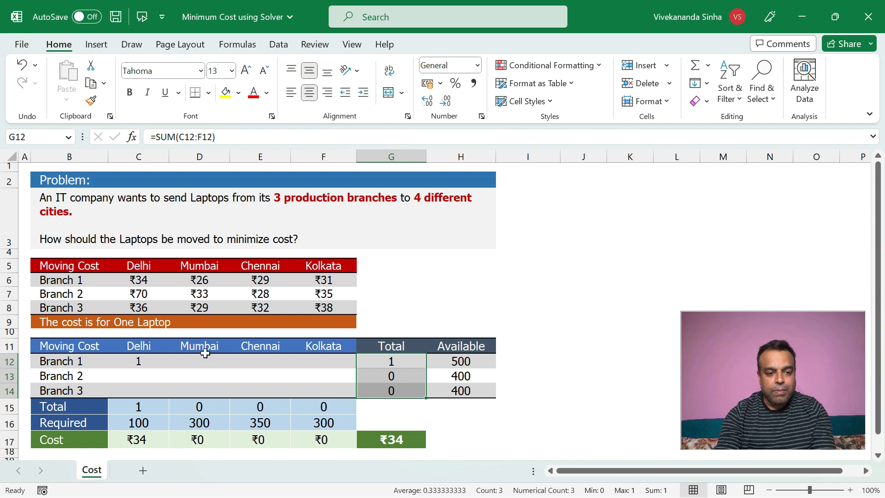
Step: Trace the Branch 1 to Delhi quantity and unit cost into the Delhi cost, and inspect the SUMPRODUCT formula in C17
left_click(82, 364)
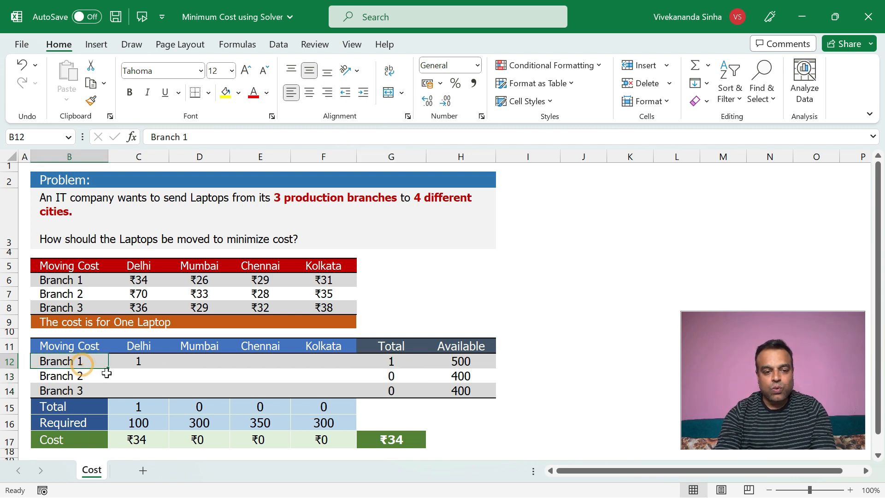
left_click(155, 344)
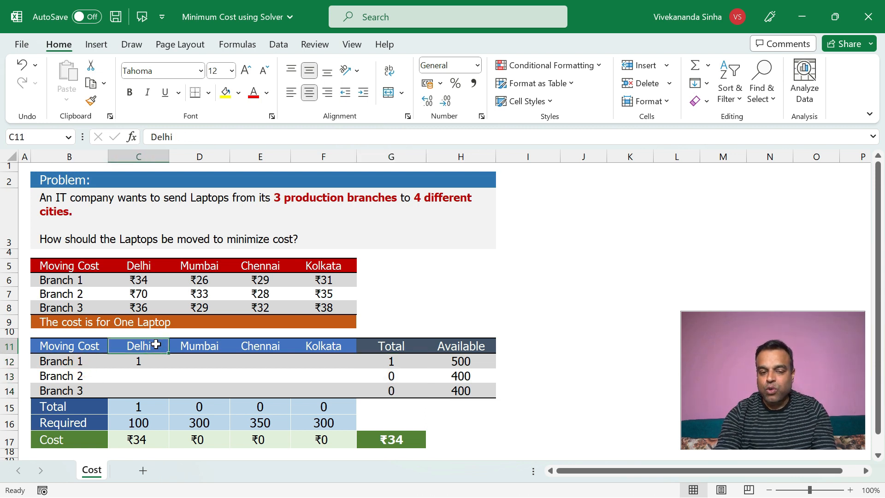
left_click(145, 359)
left_click(141, 281)
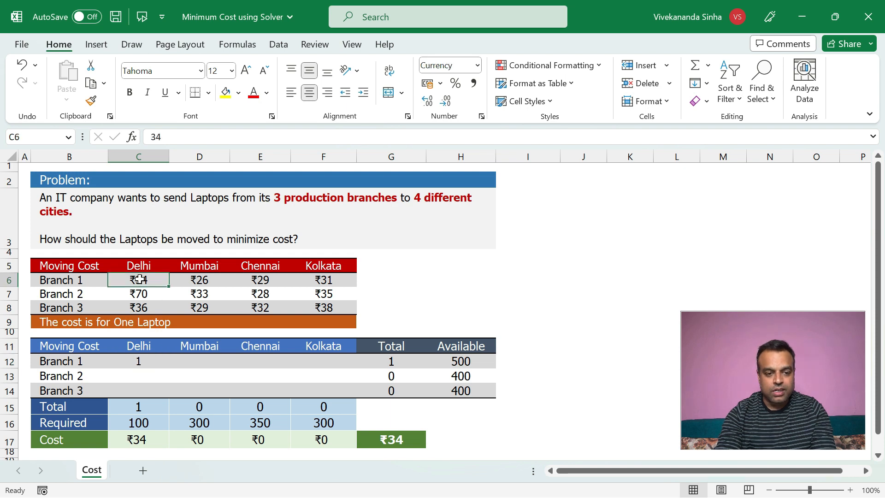
left_click(142, 439)
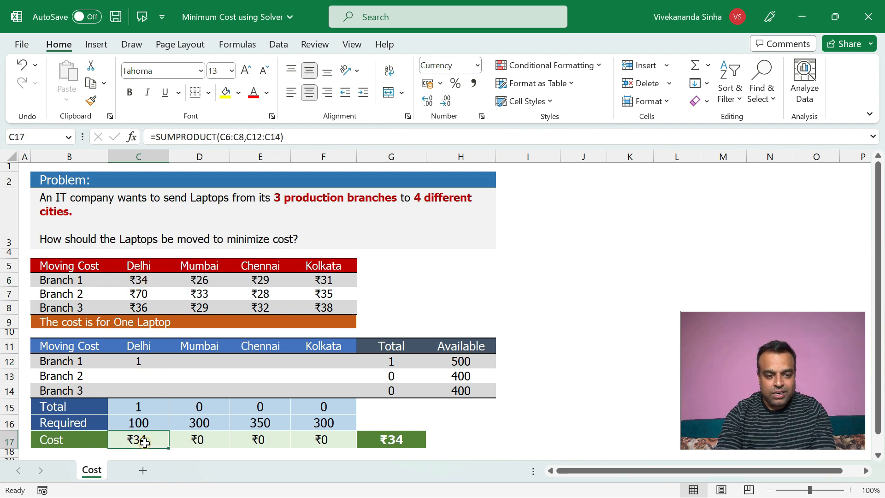
double_click(145, 441)
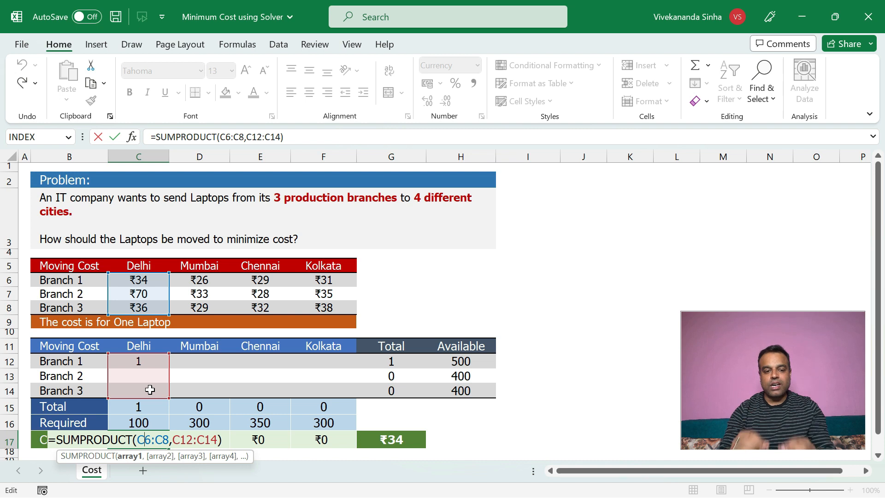
key("Return")
Step: Enter 1 laptop to Delhi for both Branch 2 and Branch 3 in C13 and C14
left_click(148, 373)
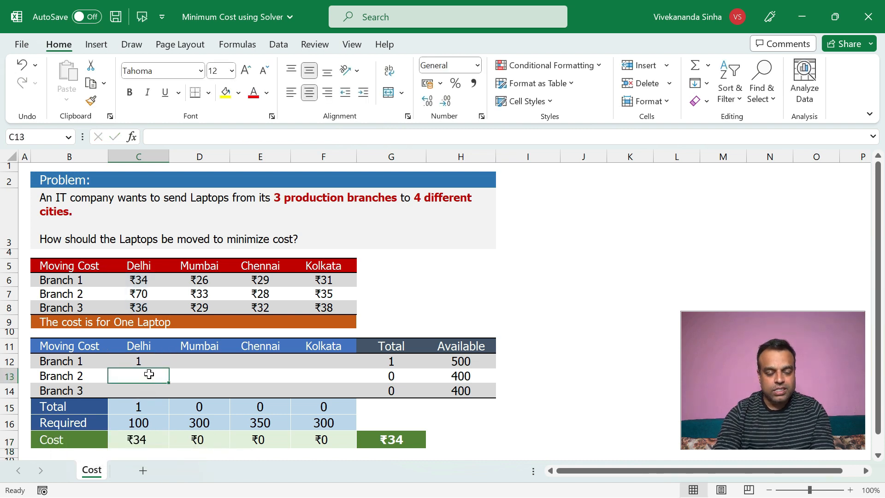
type("1")
key("Return")
type("1")
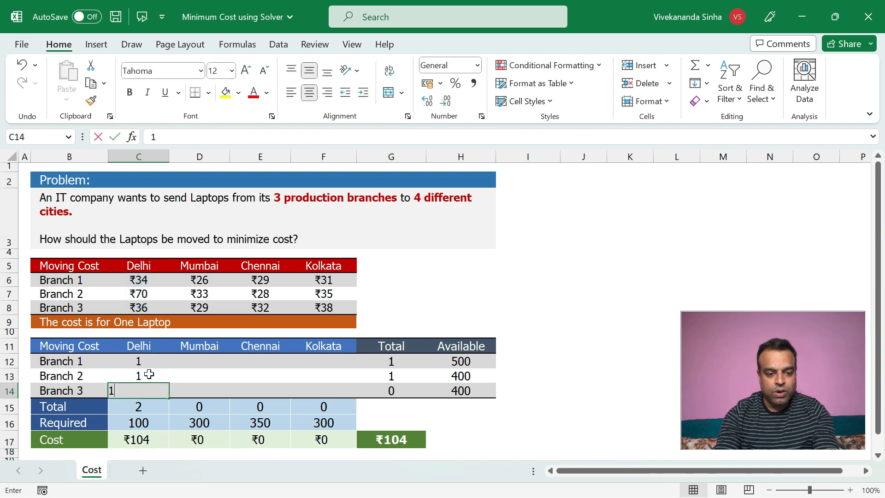
key("Return")
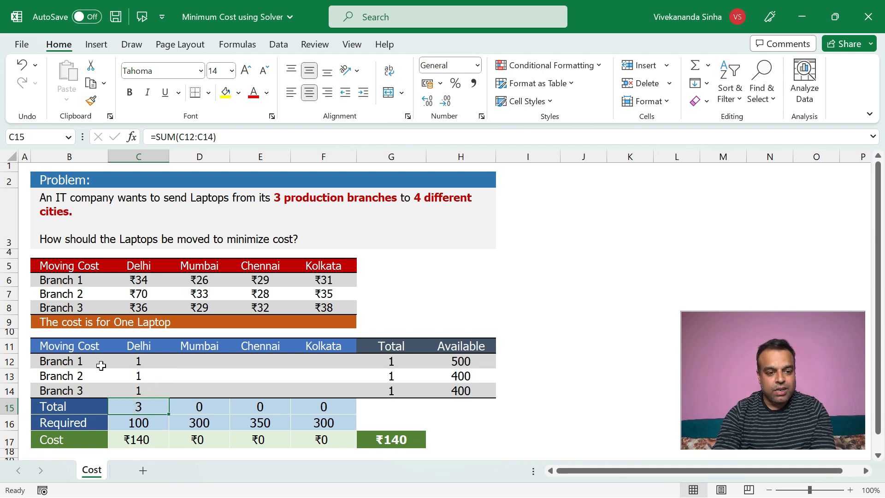
Step: Check the Delhi cost in C17 against the branch quantities in C12:C14 and the per-laptop costs
left_click(137, 365)
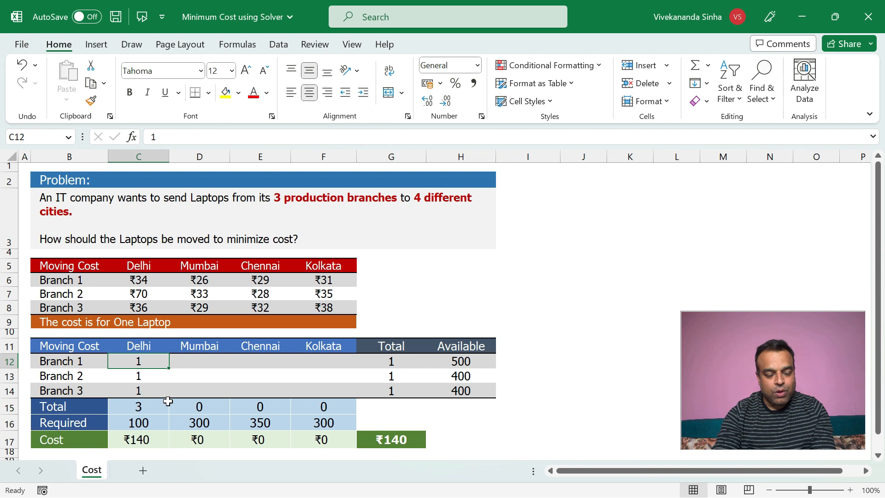
left_click(87, 373)
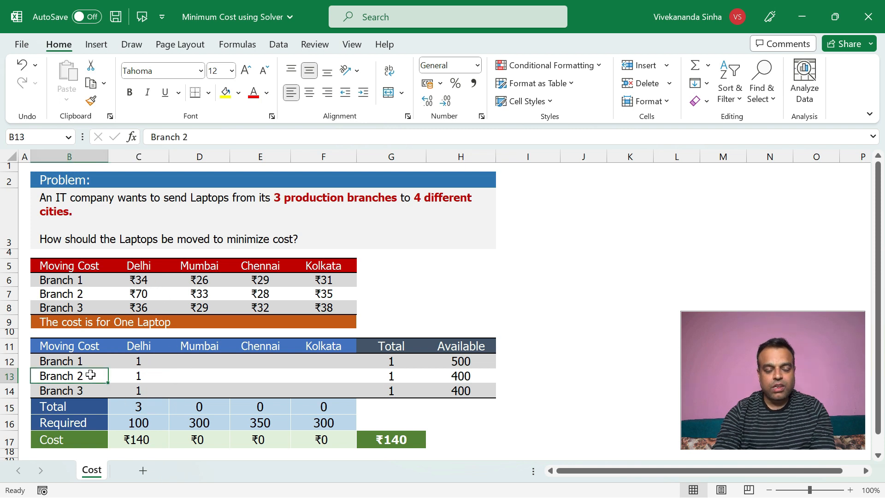
left_click(146, 295)
left_click(138, 389)
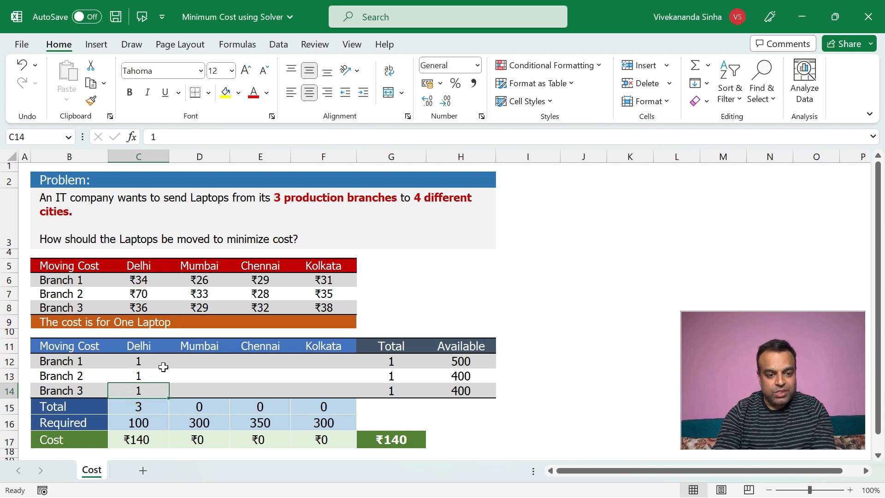
left_click(139, 438)
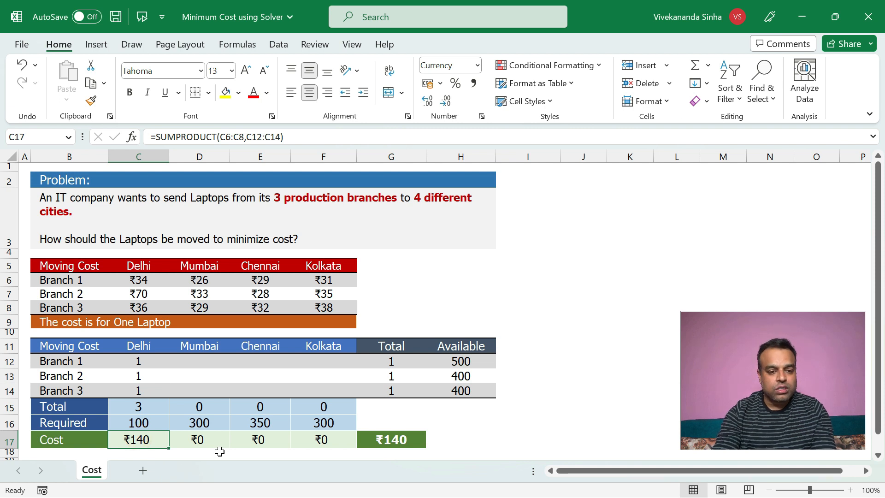
left_click_drag(147, 359, 141, 390)
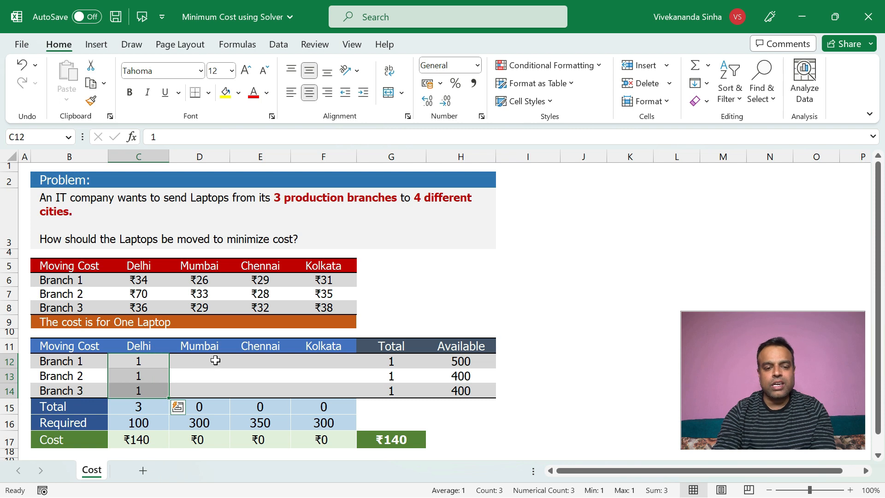
Step: Review the Mumbai cost cell and inspect the SUMPRODUCT formula behind the Chennai cost in E17, leaving it unchanged
left_click(198, 440)
double_click(265, 441)
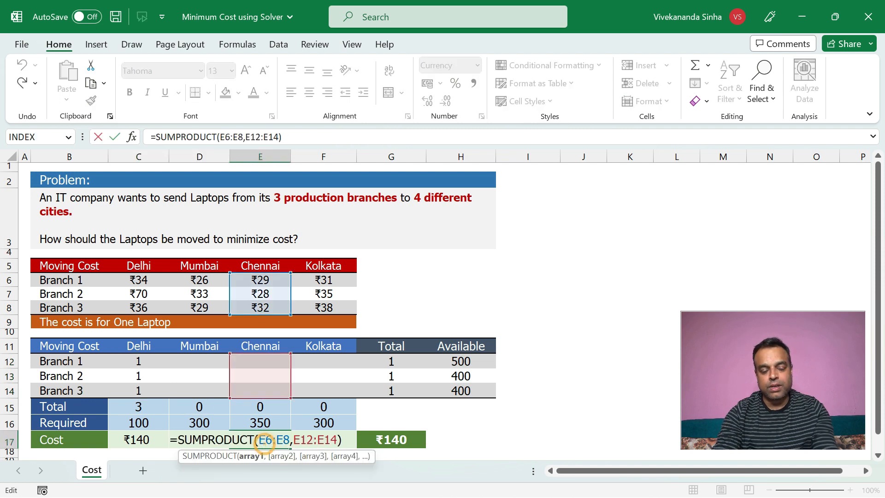
key("Escape")
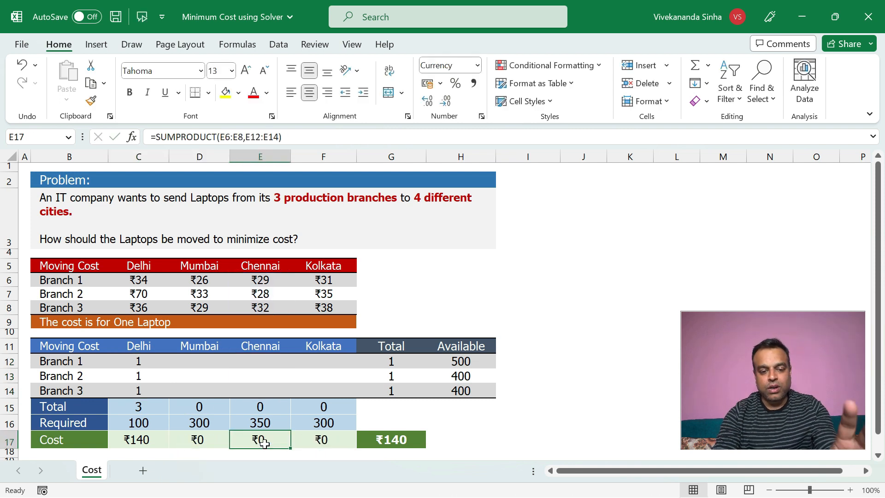
Step: Inspect the total cost formula in G17, and clear the trial laptop quantities from C12:F14
double_click(379, 439)
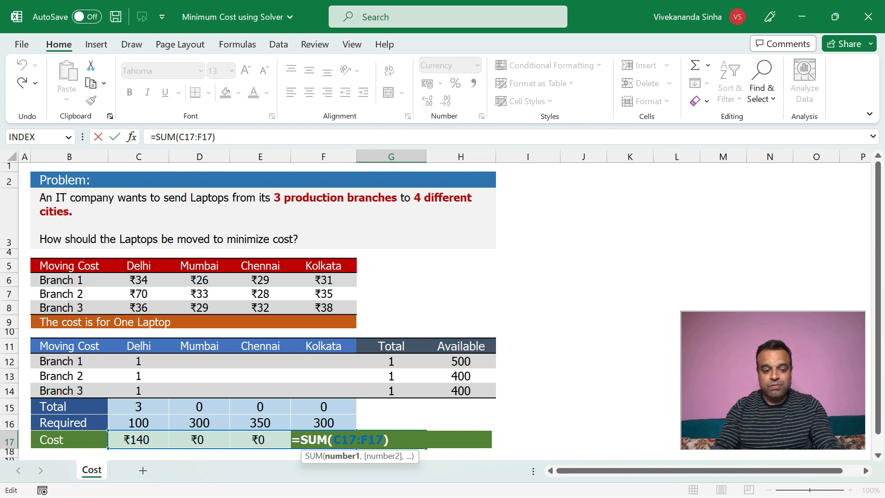
key("ctrl+Return")
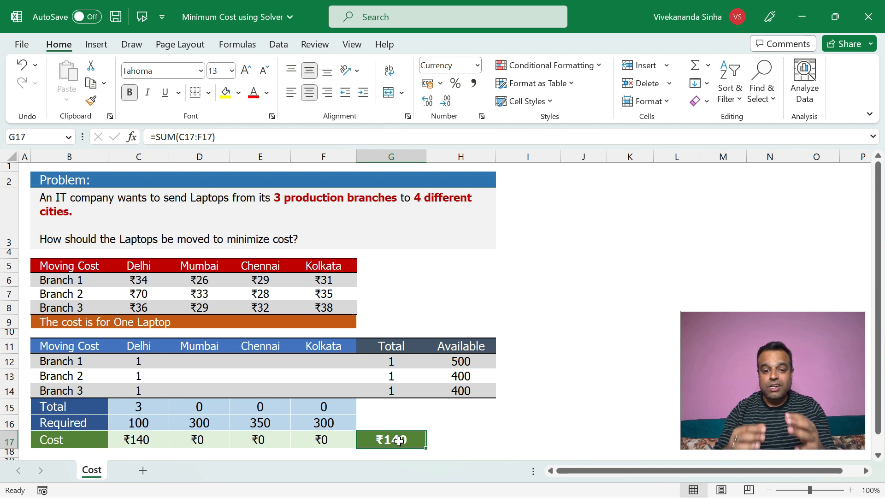
left_click(139, 359)
left_click_drag(140, 359, 332, 393)
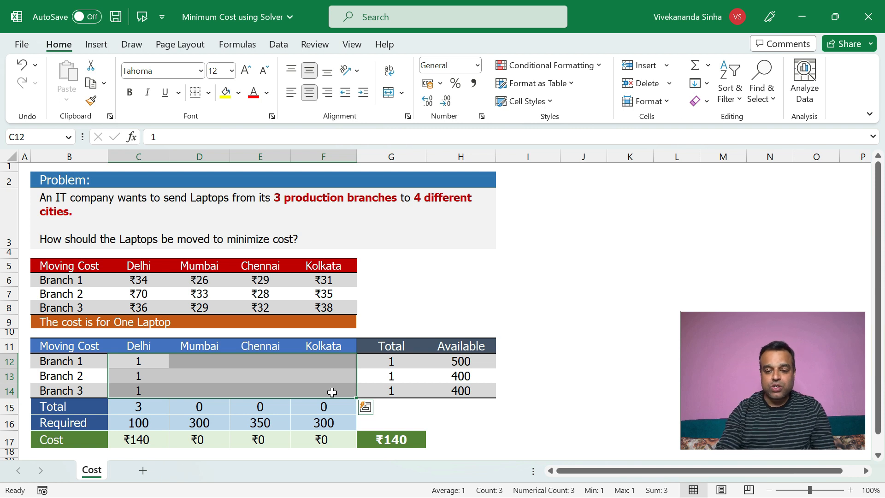
key("Delete")
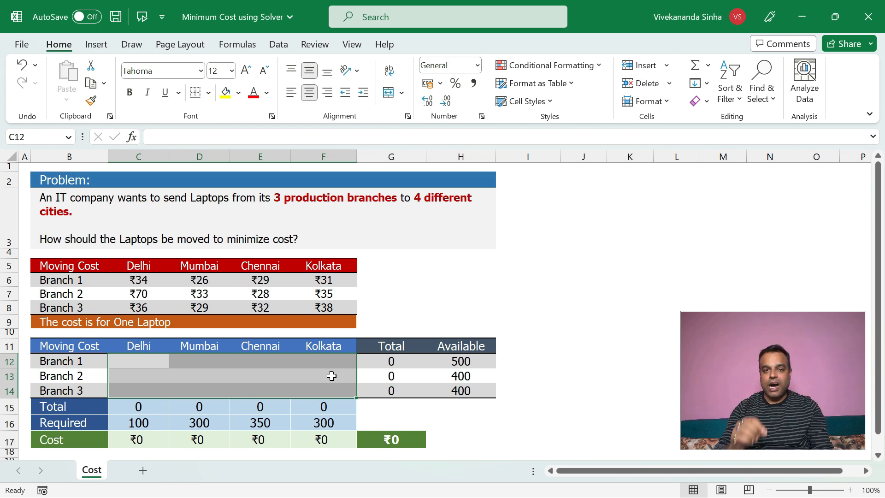
Step: Enable the Solver Add-in from the list of available Excel add-ins
key("alt")
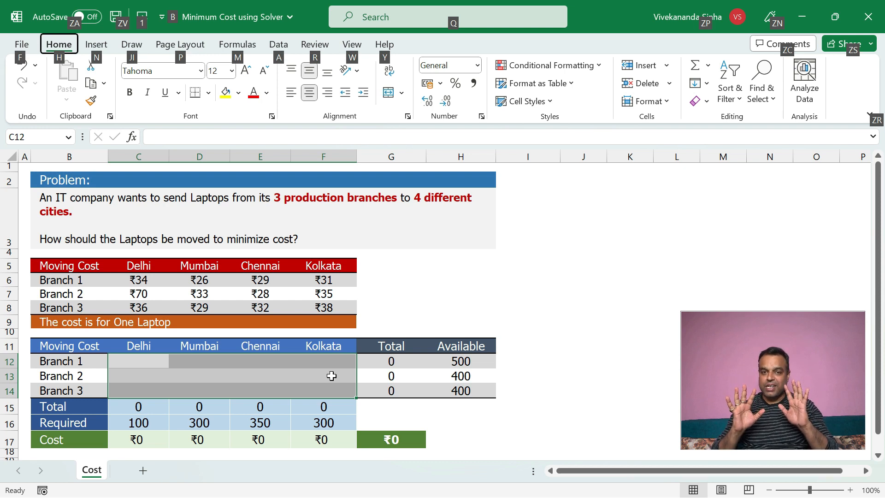
key("t")
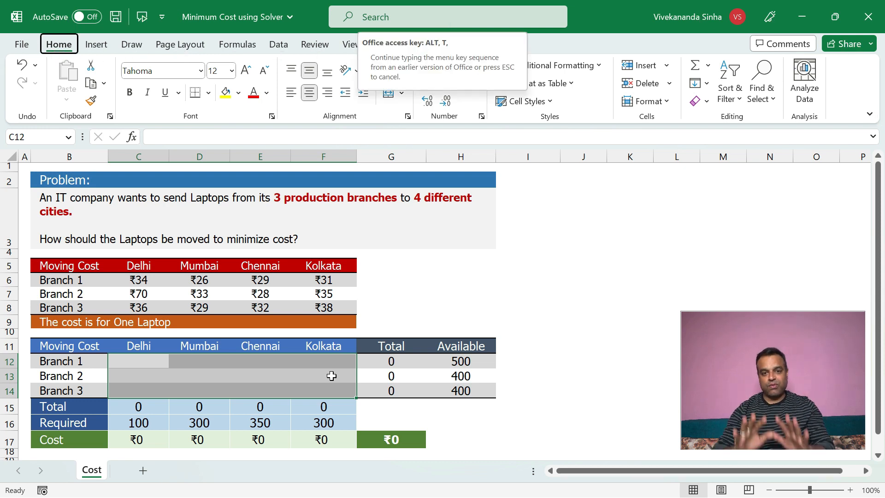
key("i")
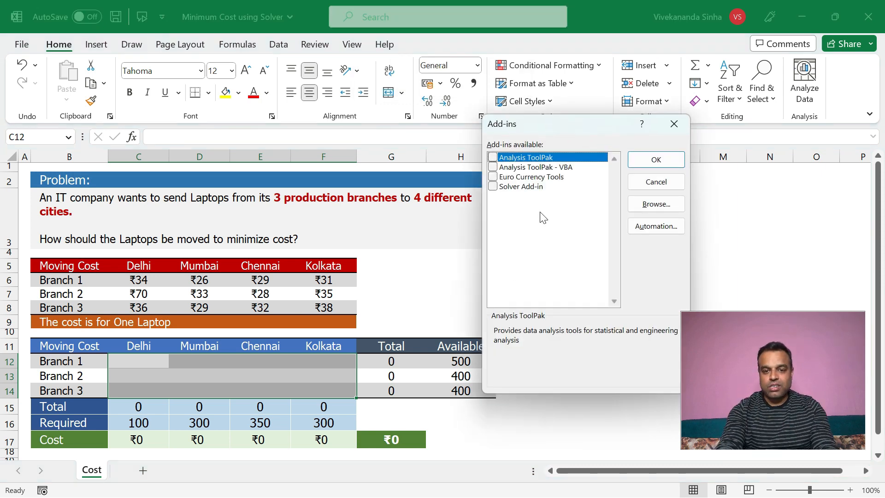
left_click_drag(576, 123, 452, 113)
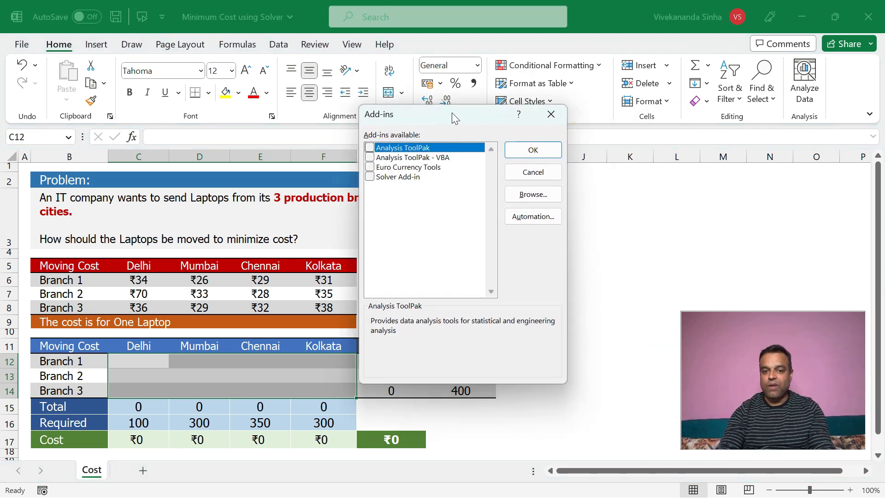
left_click(406, 176)
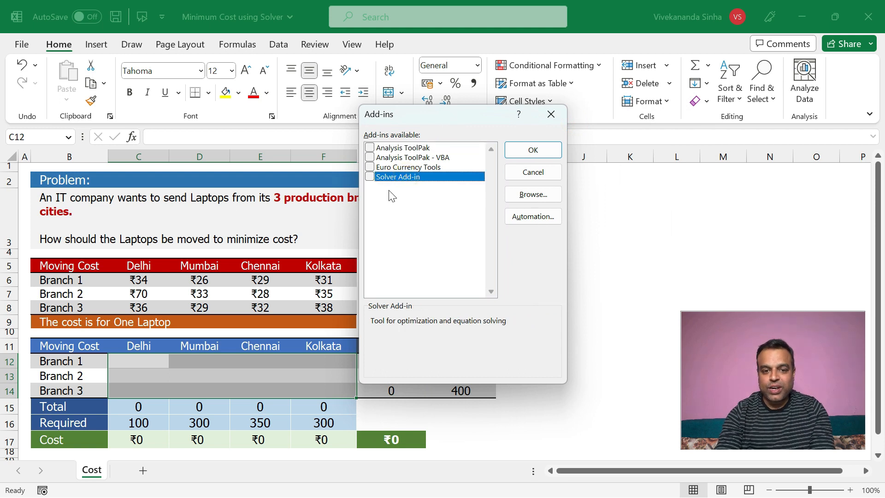
left_click(370, 177)
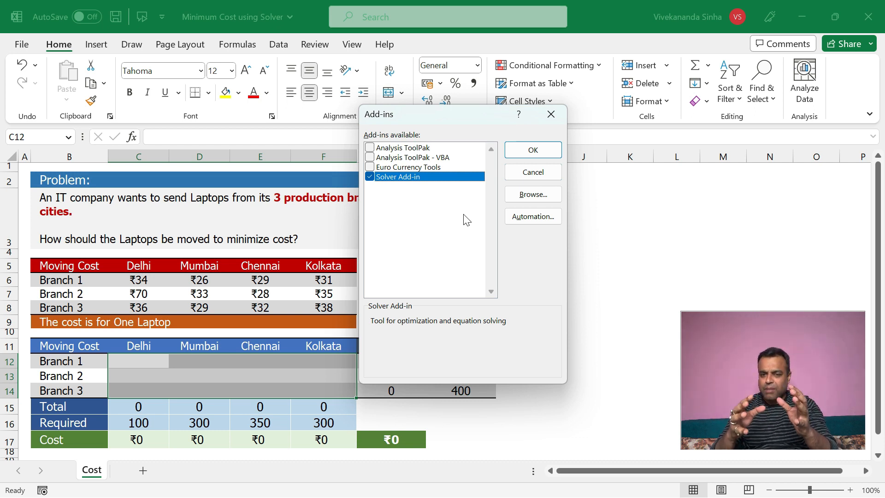
left_click(533, 150)
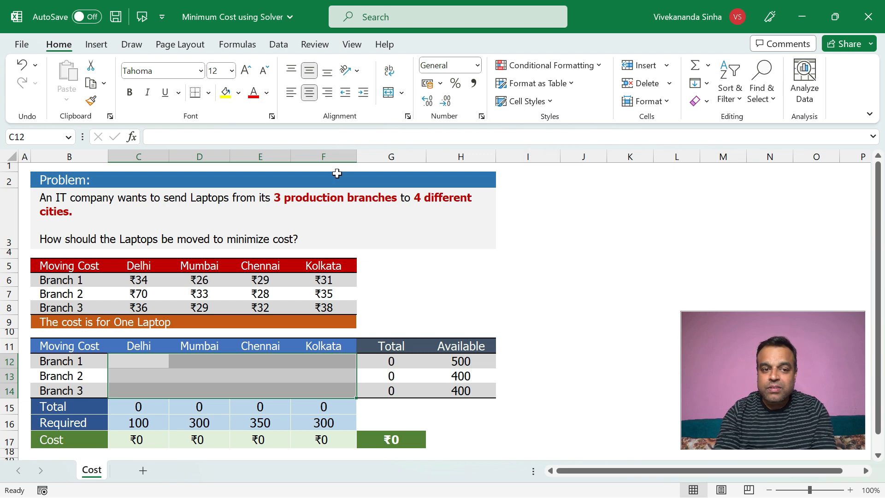
Step: Open the Solver parameters for the laptop shipping model
left_click(279, 45)
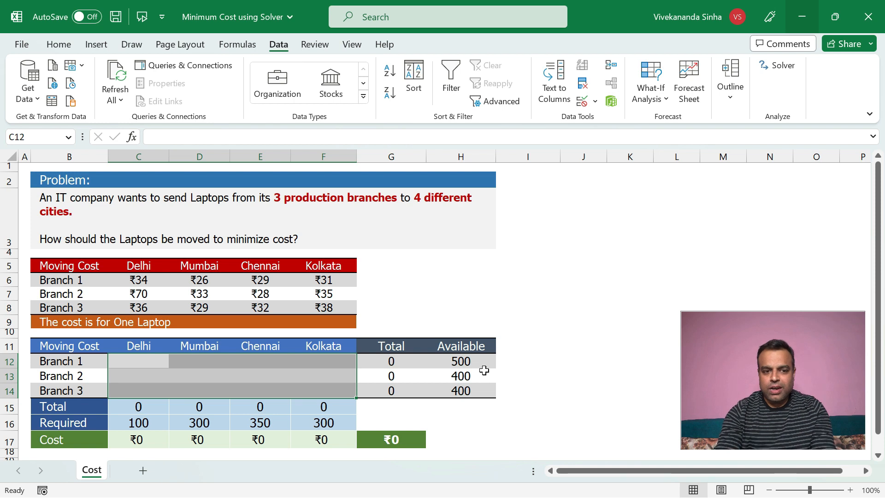
left_click(777, 70)
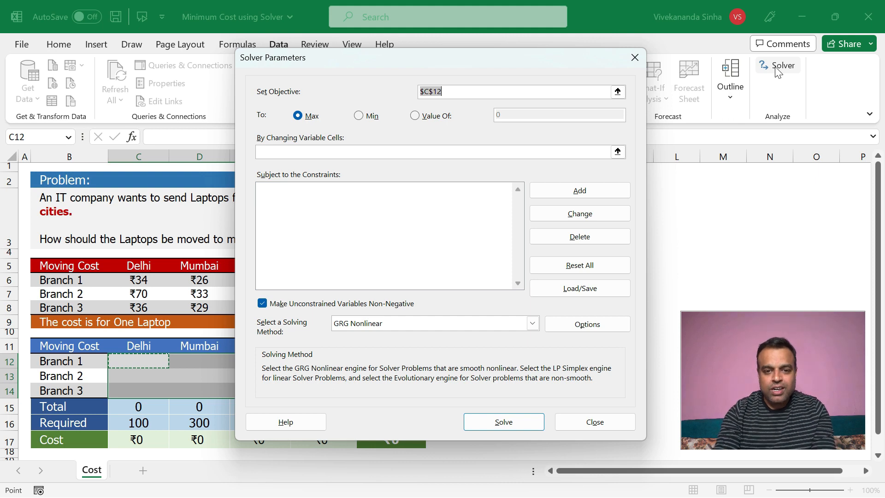
left_click_drag(472, 62, 382, 70)
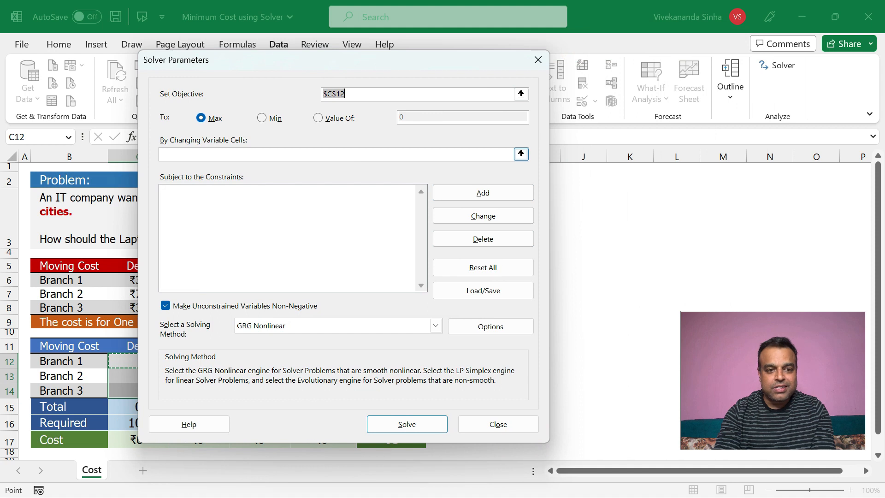
left_click(734, 345)
left_click_drag(735, 346, 743, 55)
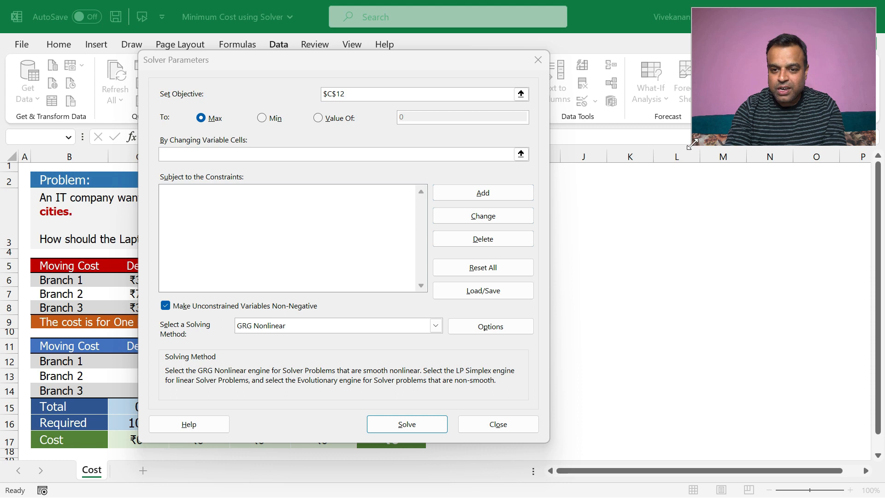
left_click_drag(696, 144, 734, 112)
Step: Set the Solver objective to the total cost in G17 and have it minimized
left_click_drag(421, 57, 543, 58)
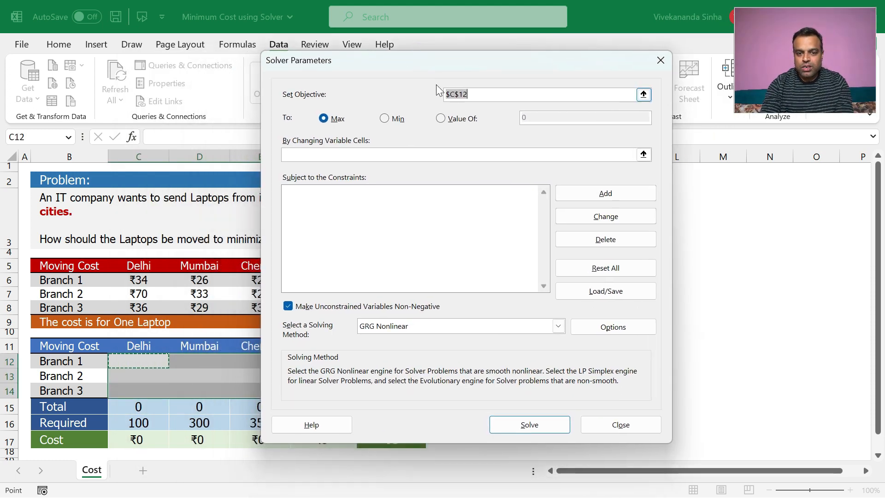
left_click_drag(470, 66, 747, 104)
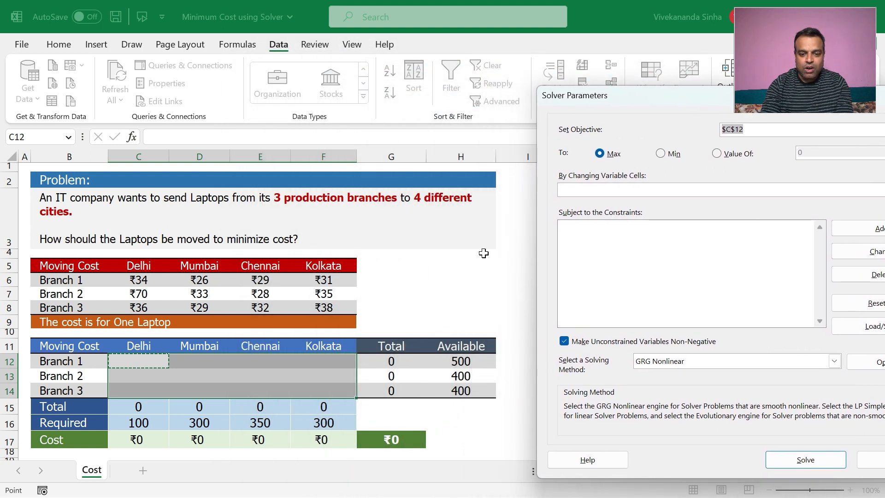
left_click(378, 439)
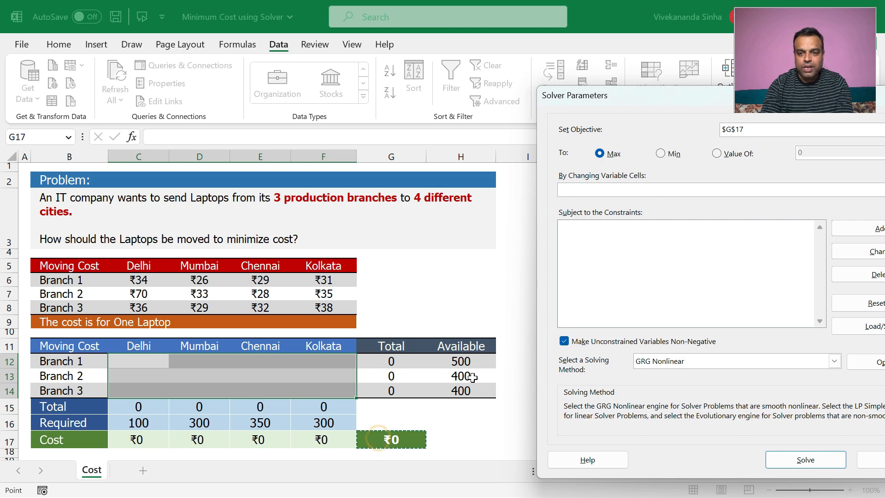
left_click(664, 155)
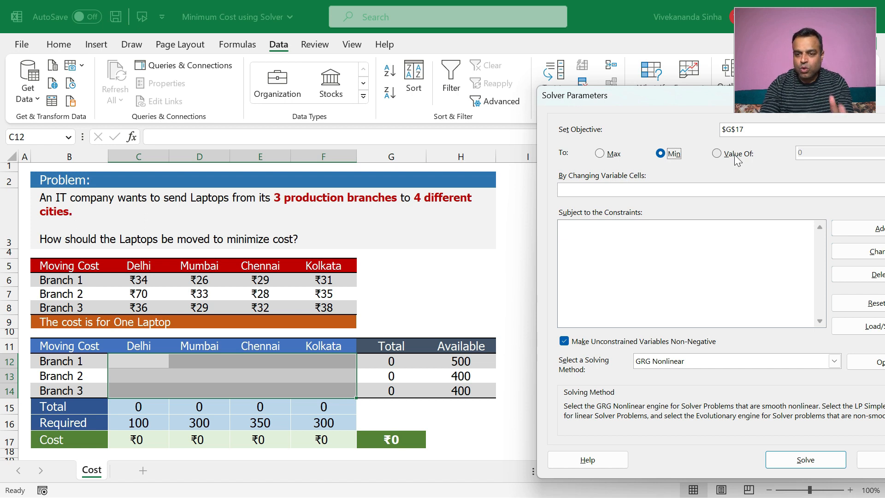
Step: Define the branch-to-city quantities in C12:F14 as the Solver's changing variable cells
left_click(602, 190)
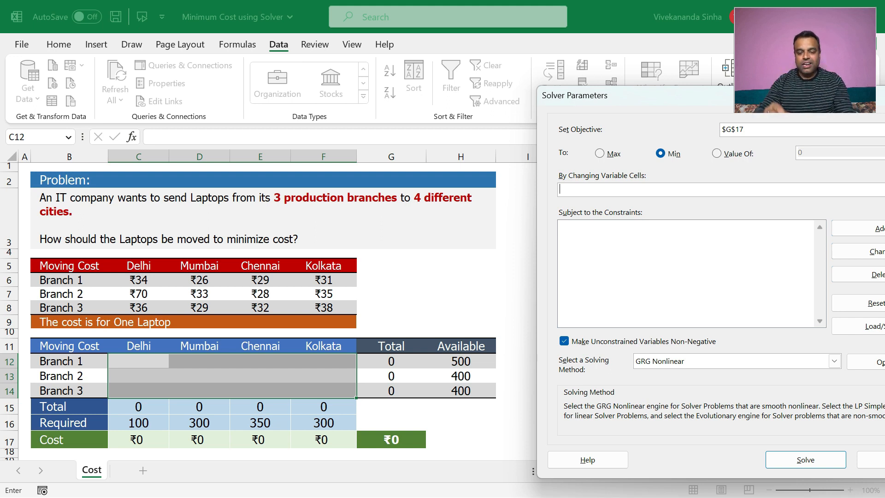
left_click_drag(137, 364, 346, 388)
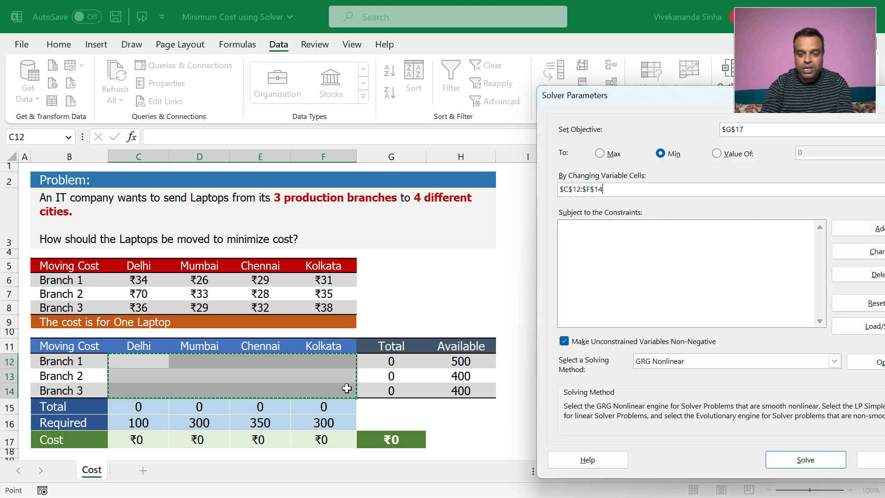
left_click_drag(636, 99, 378, 88)
left_click(321, 225)
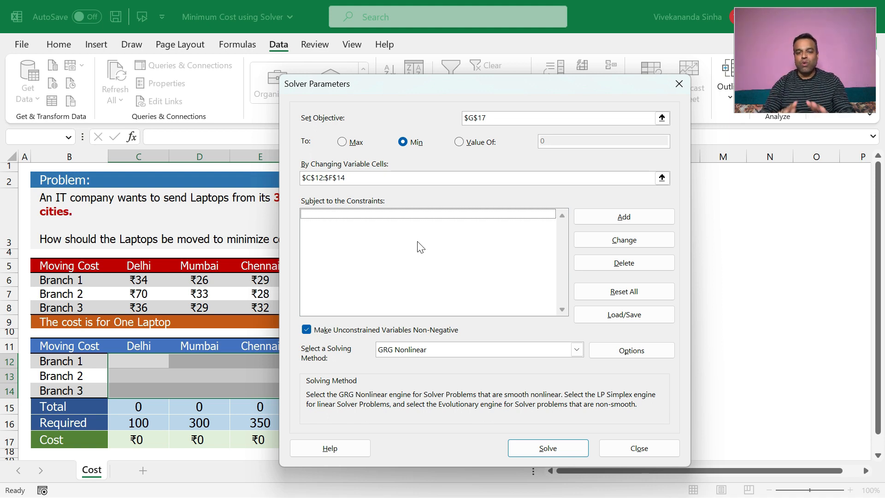
Step: Add a Solver constraint that the branch totals G12:G14 are <= the available laptops in H12:H14
left_click(612, 215)
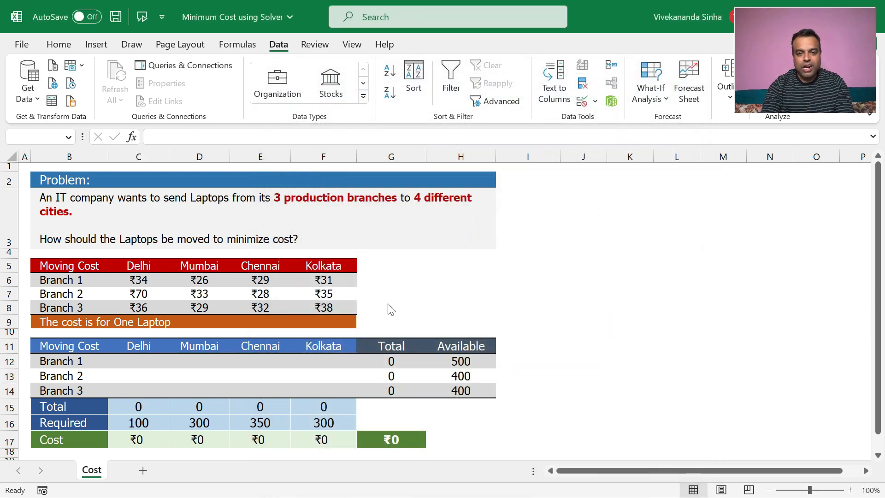
left_click_drag(413, 225, 523, 97)
left_click(494, 147)
left_click(604, 145)
left_click(496, 148)
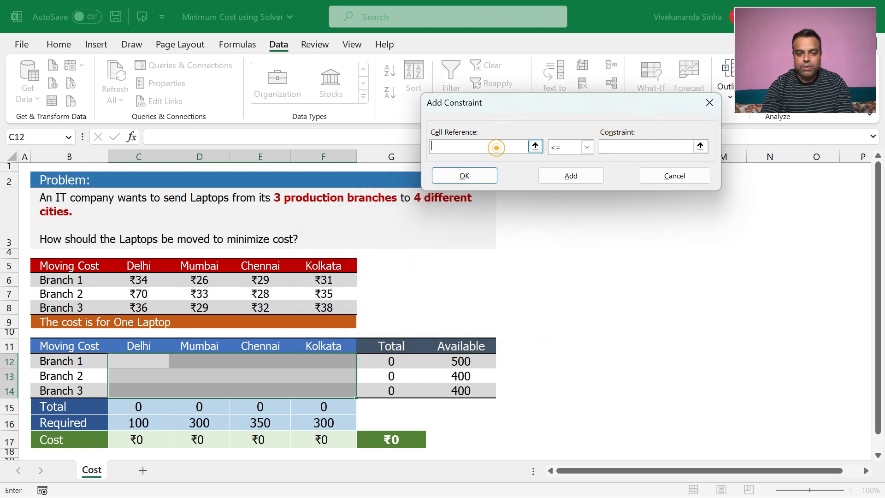
left_click(397, 363)
left_click_drag(396, 363, 393, 389)
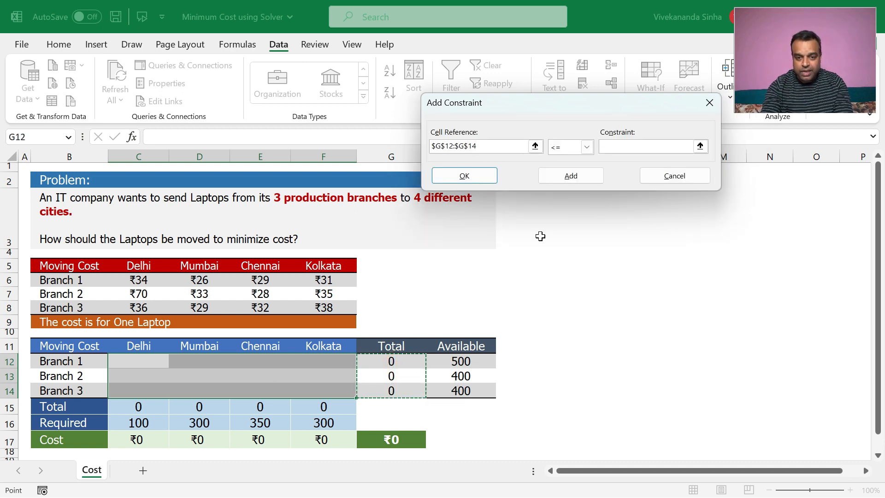
left_click(622, 146)
left_click_drag(461, 362, 454, 390)
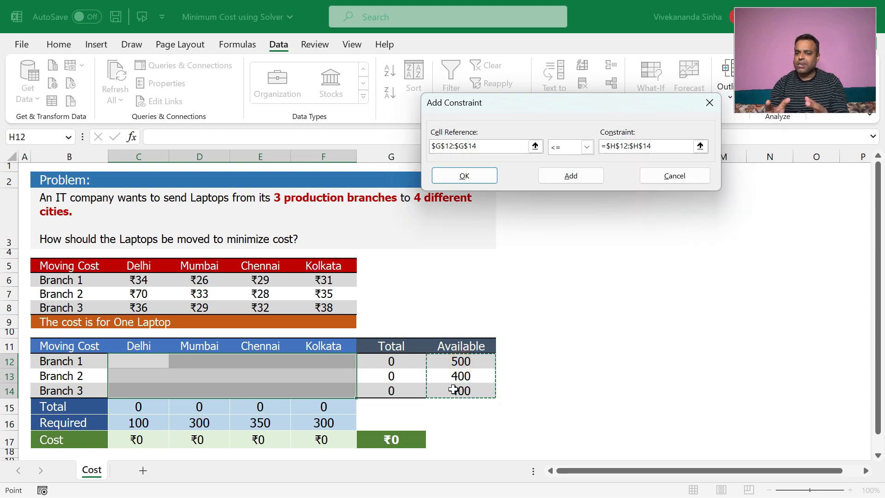
left_click(570, 175)
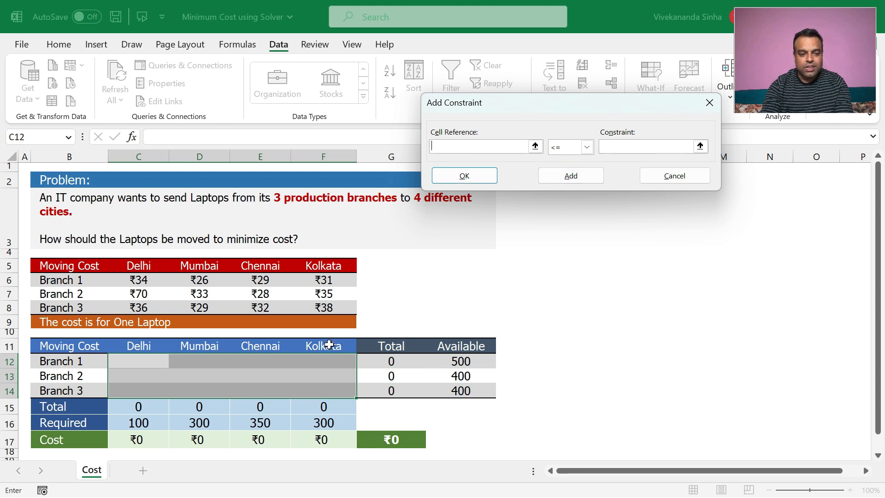
Step: Add a Solver constraint that the required quantities C16:F16 = the city totals C15:F15, and finish adding constraints
left_click_drag(134, 423, 322, 422)
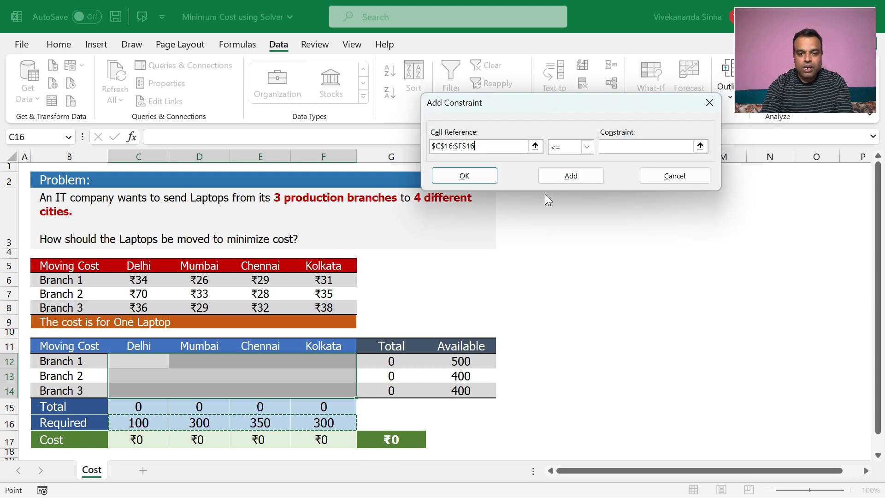
left_click(565, 147)
left_click(557, 169)
key("Tab")
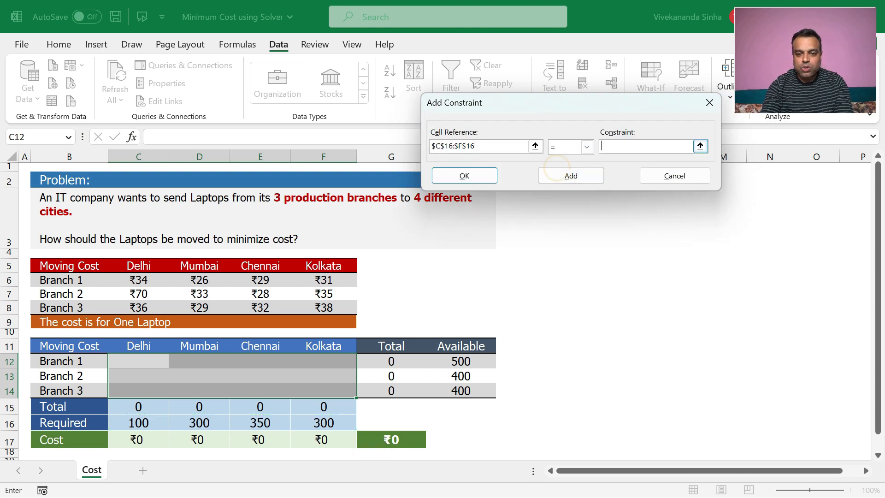
left_click_drag(138, 407, 321, 400)
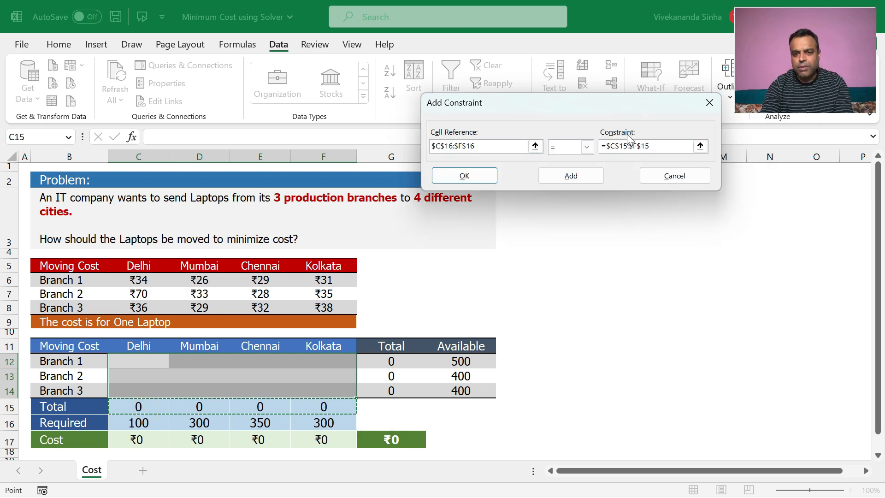
left_click(565, 175)
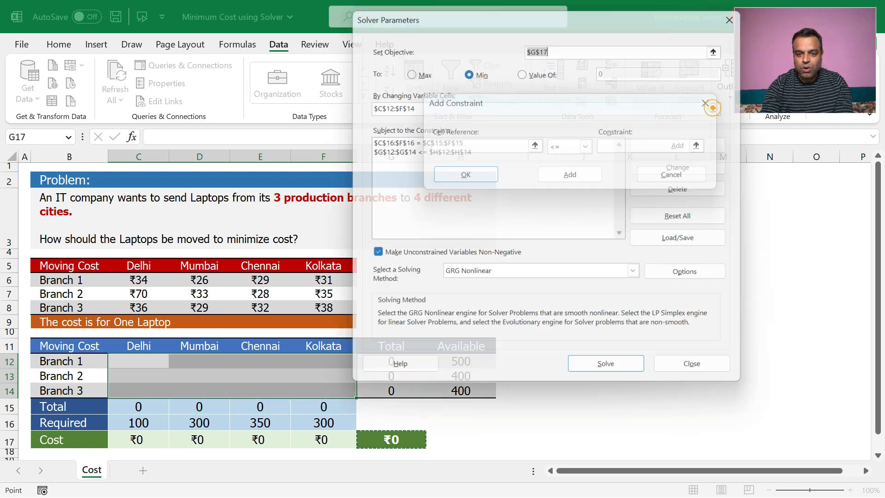
left_click(710, 103)
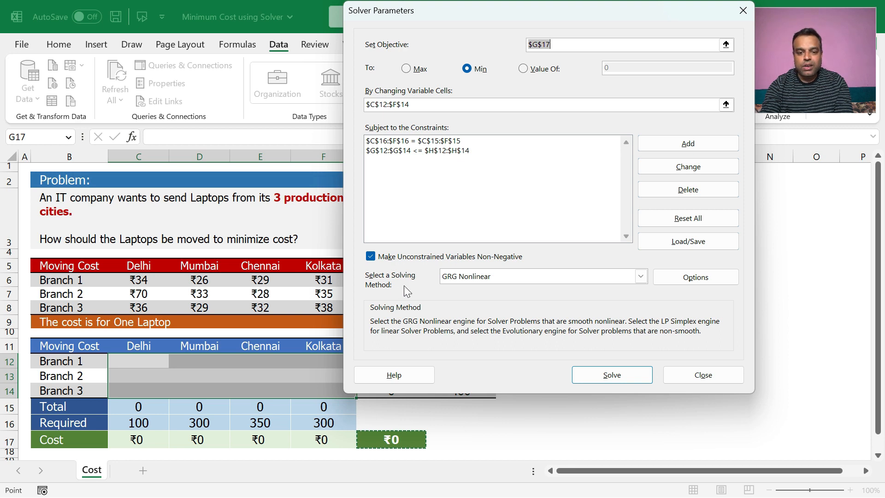
Step: Select Simplex LP as the solving method, run Solver, and keep the Solver solution
left_click(471, 276)
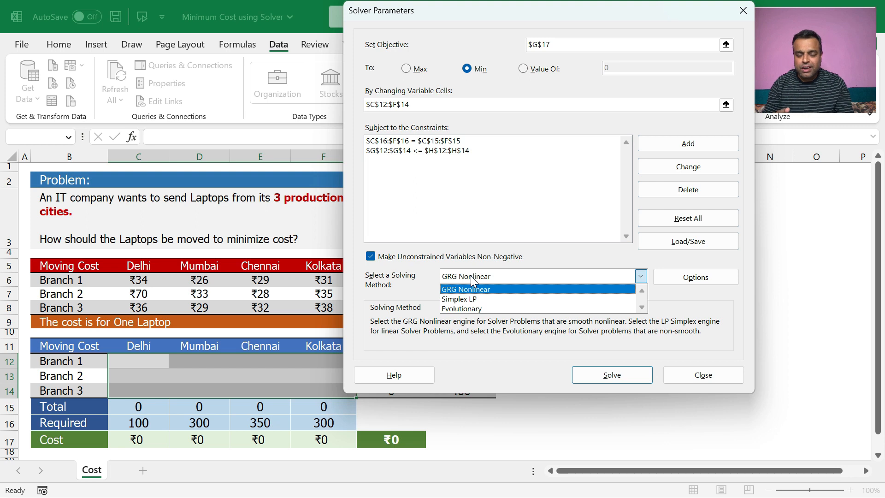
left_click(466, 299)
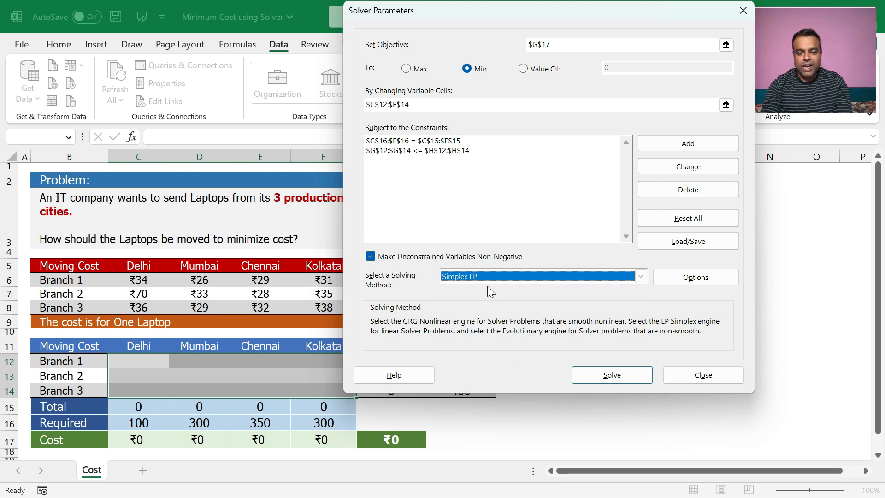
left_click(488, 276)
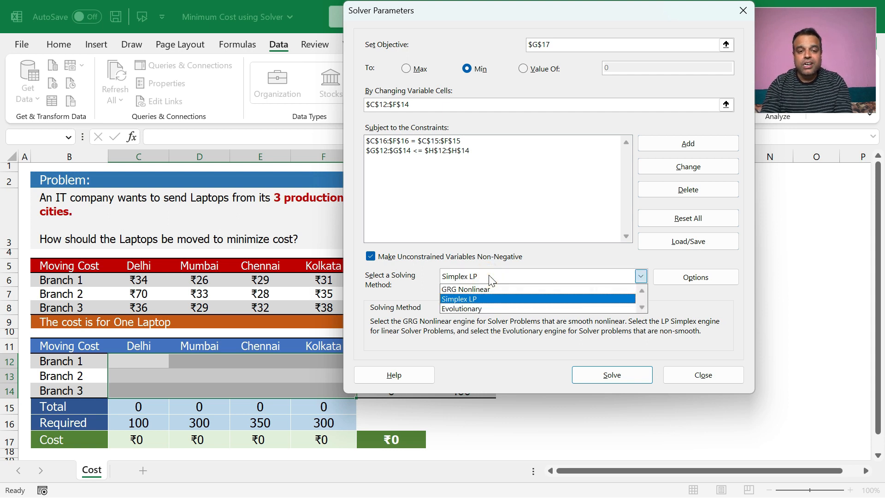
left_click(477, 299)
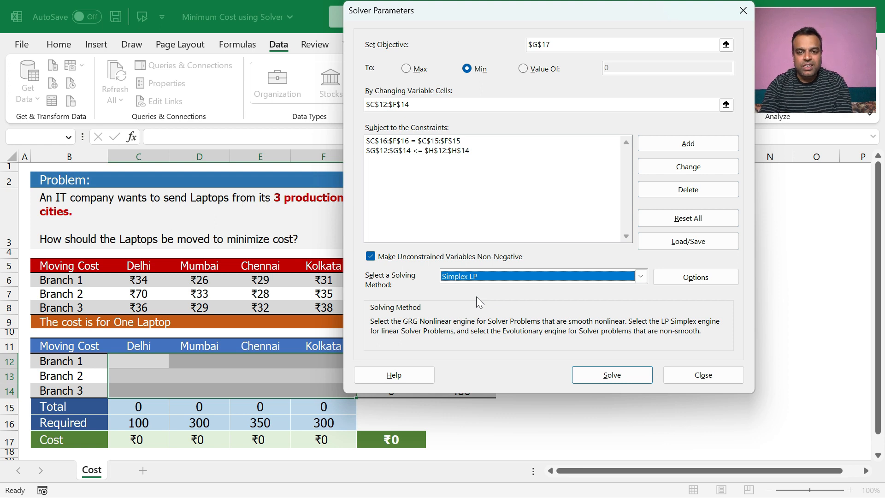
left_click(609, 375)
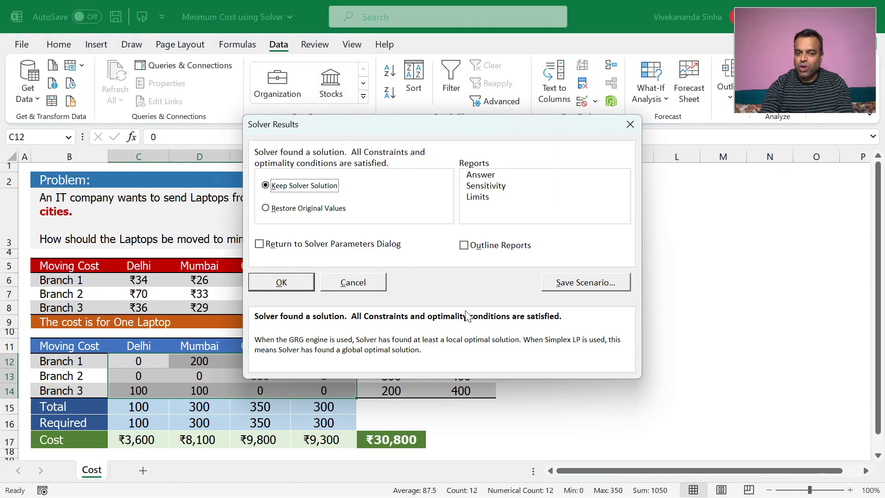
left_click(285, 283)
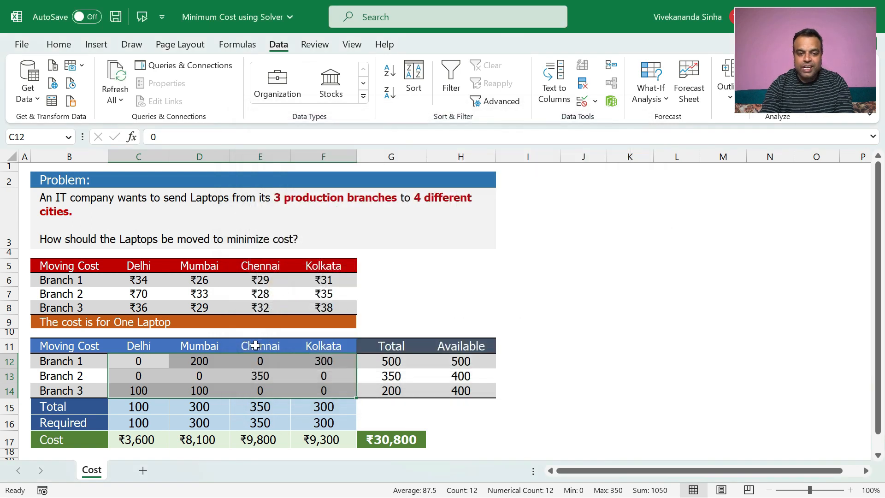
Step: Examine the solved quantities in C12:F14 and each branch's total in G12:G14
left_click(255, 345)
left_click(134, 362)
left_click_drag(134, 361, 307, 388)
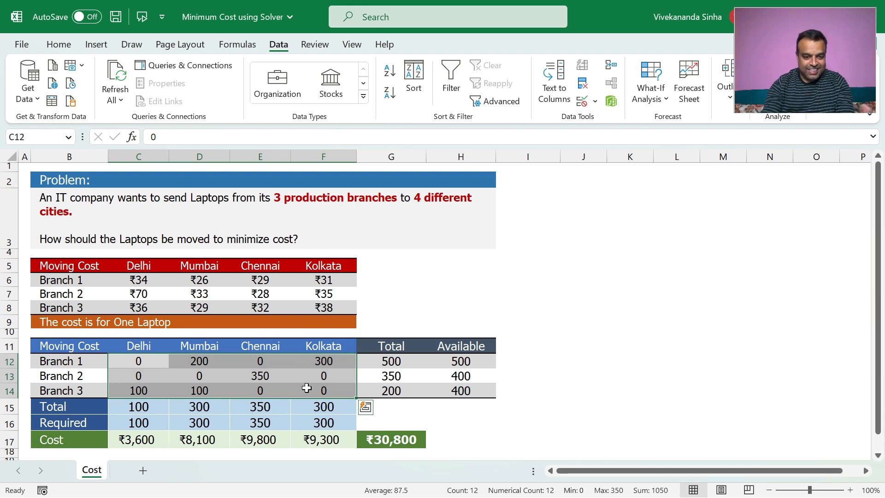
left_click(76, 361)
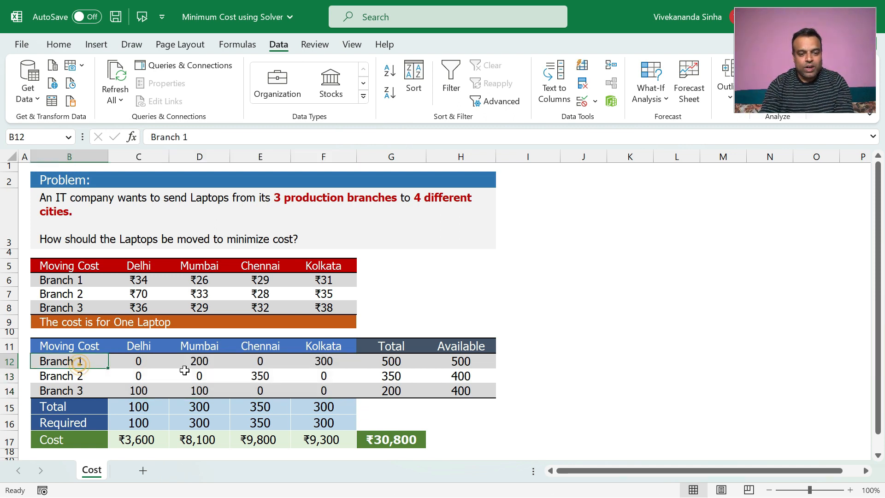
left_click(395, 363)
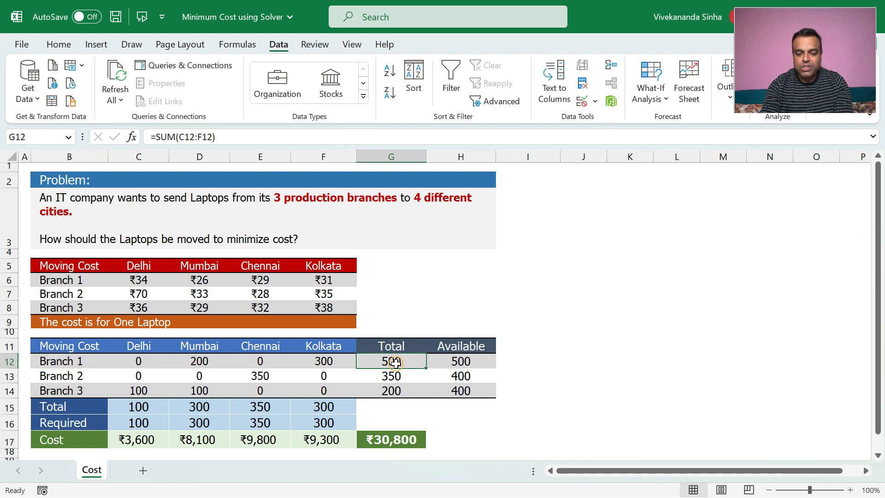
left_click(75, 374)
left_click(384, 374)
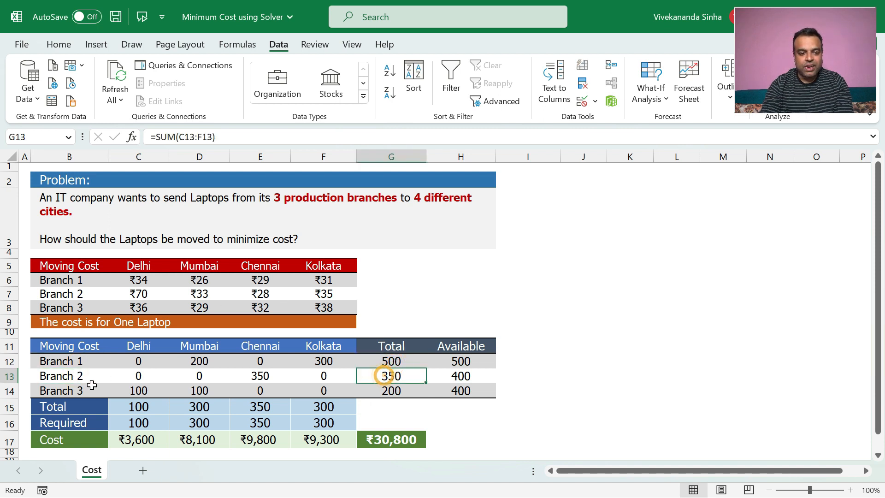
left_click(76, 390)
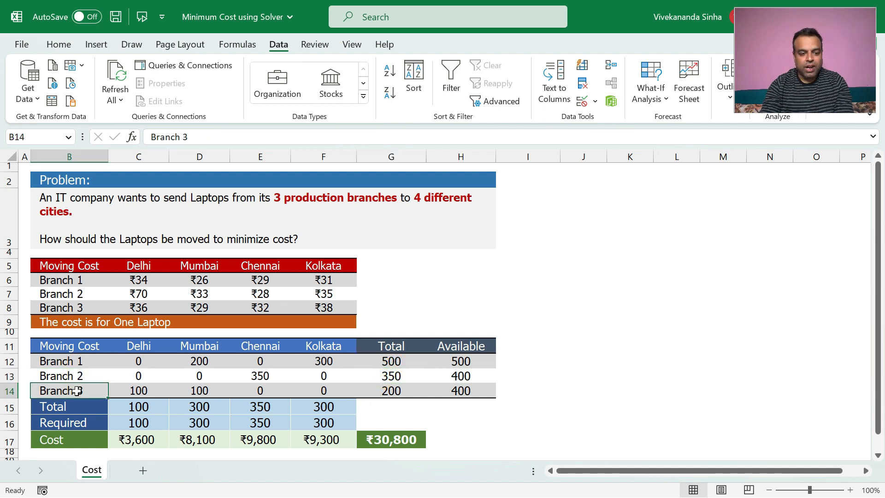
left_click(390, 391)
left_click_drag(392, 362, 392, 387)
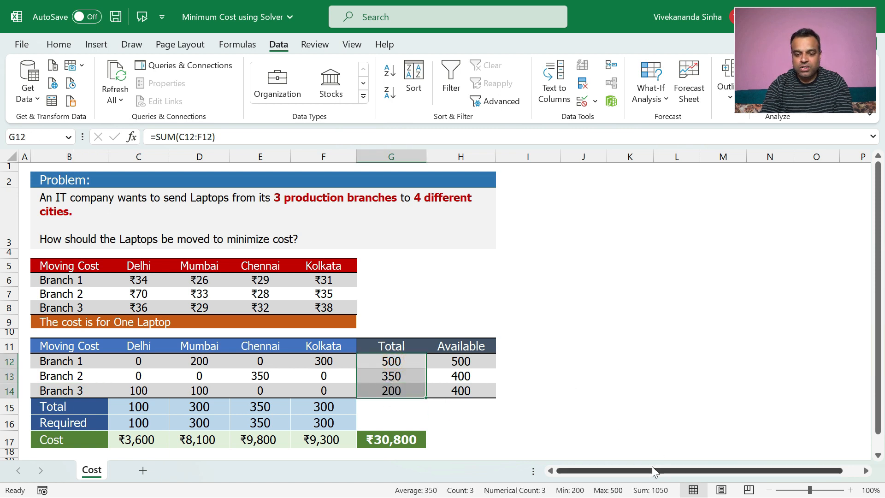
Step: Compare each city's total in C15:F15 with its requirement in C16:F16, and check the minimized total cost in G17
left_click(138, 406)
left_click_drag(142, 421, 326, 422)
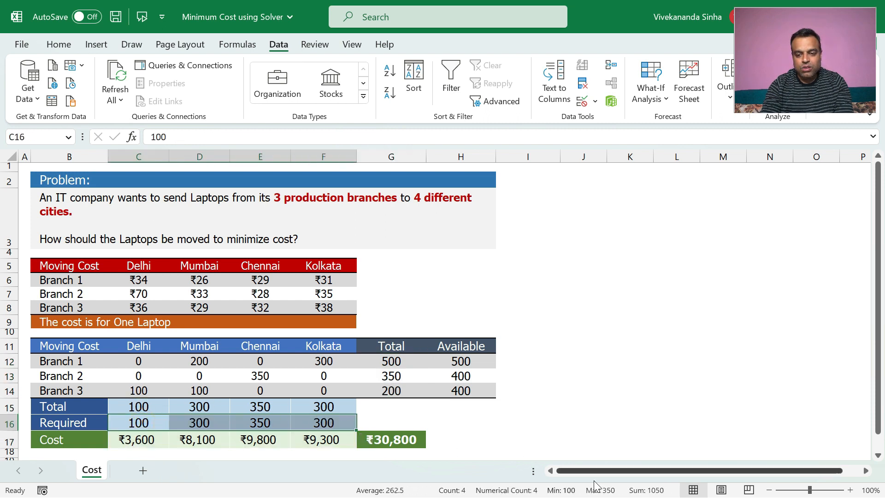
left_click(136, 427)
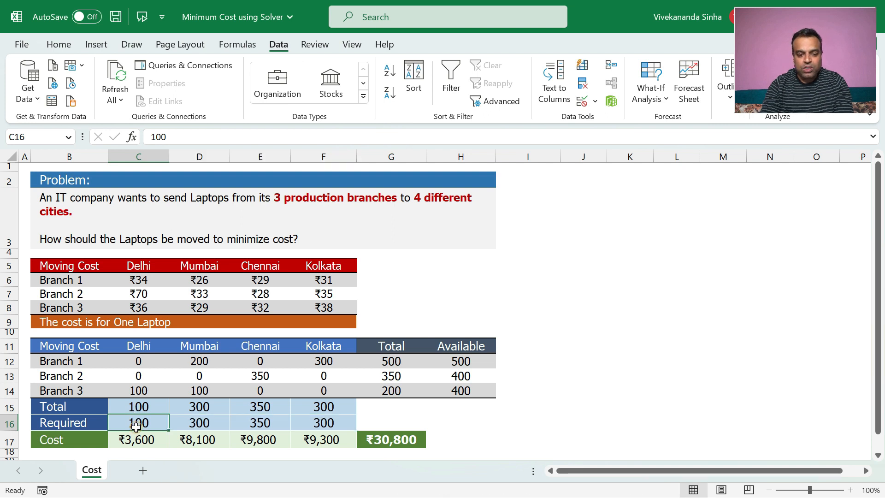
left_click(138, 406)
left_click(209, 424)
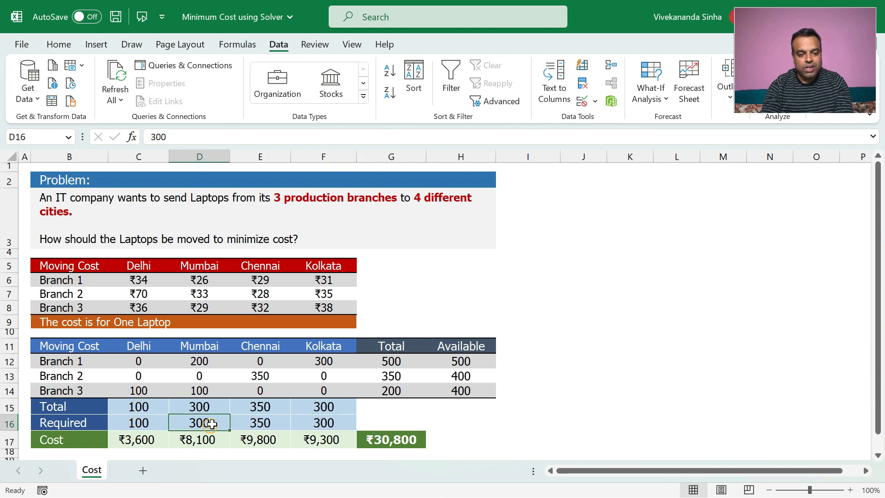
left_click(213, 406)
left_click(268, 424)
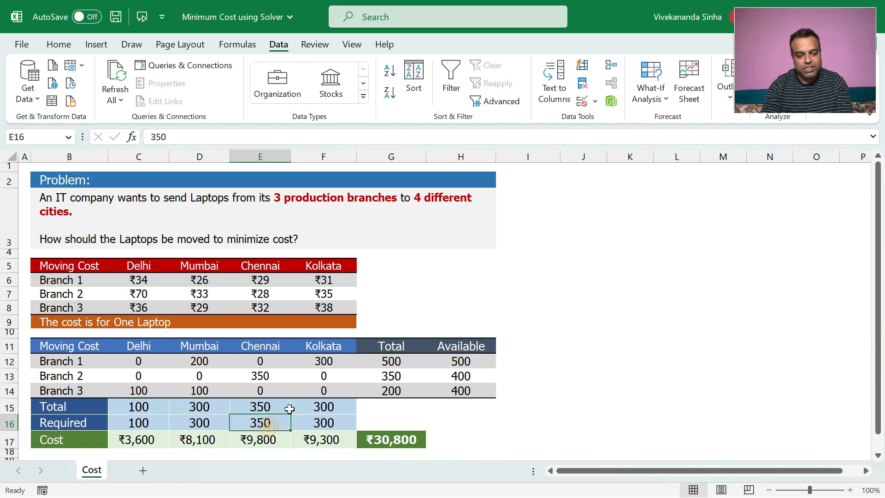
left_click(271, 401)
left_click(324, 417)
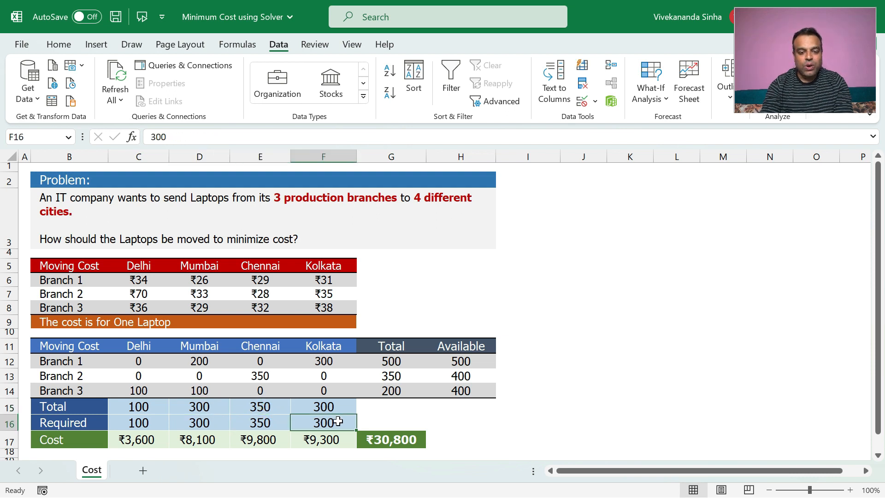
left_click(332, 404)
right_click(331, 405)
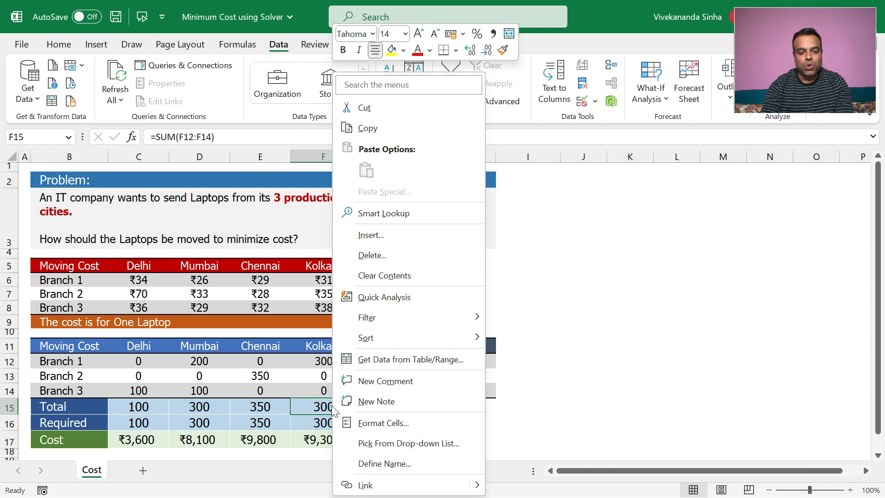
left_click(331, 405)
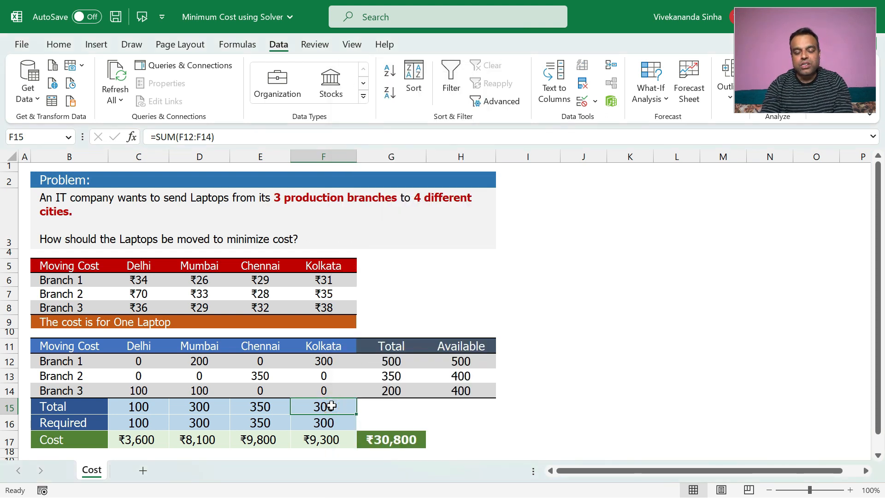
left_click(390, 444)
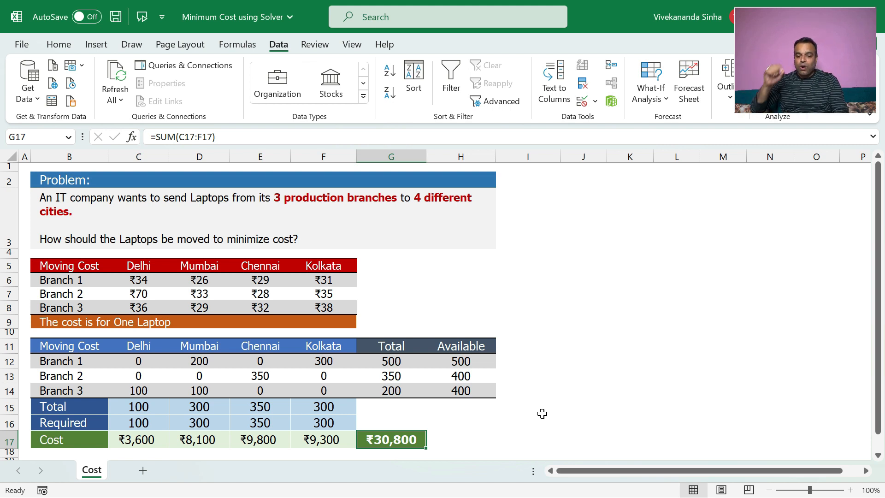
left_click(403, 440)
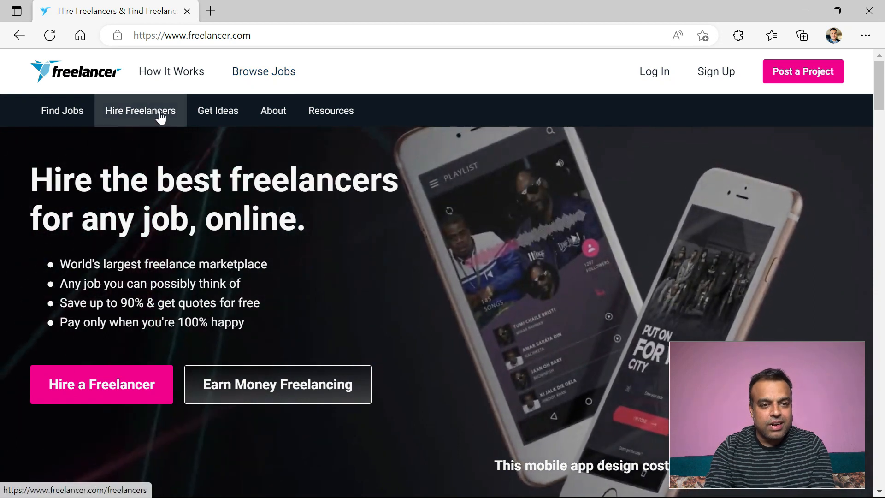
Step: Switch to the Freelancer website in the browser and open the Skills Categories page for hiring freelancers
mouse_move(159, 117)
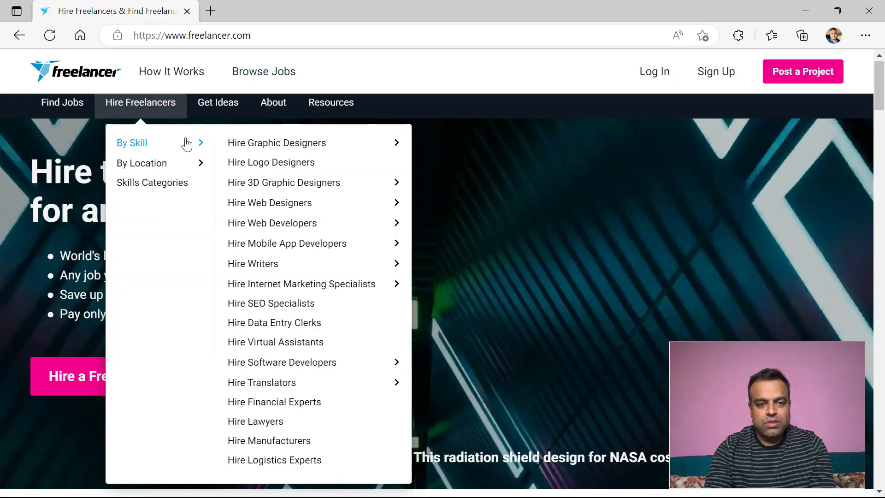
mouse_move(174, 166)
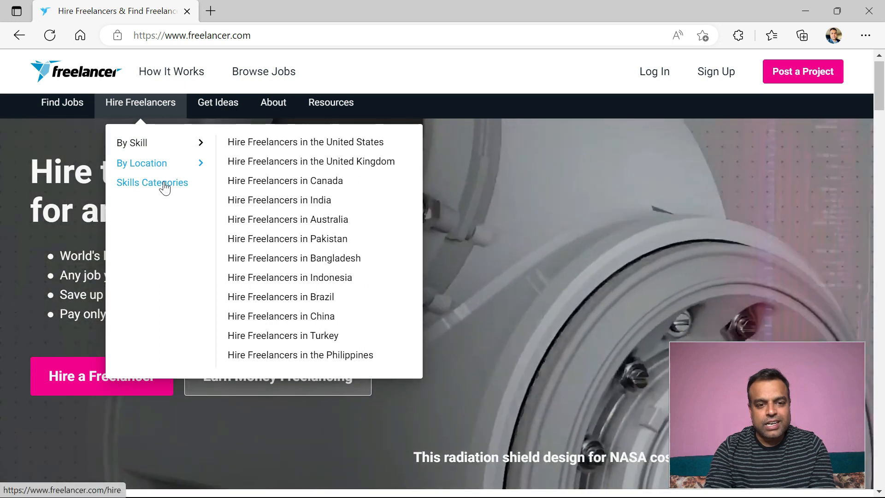
left_click(164, 183)
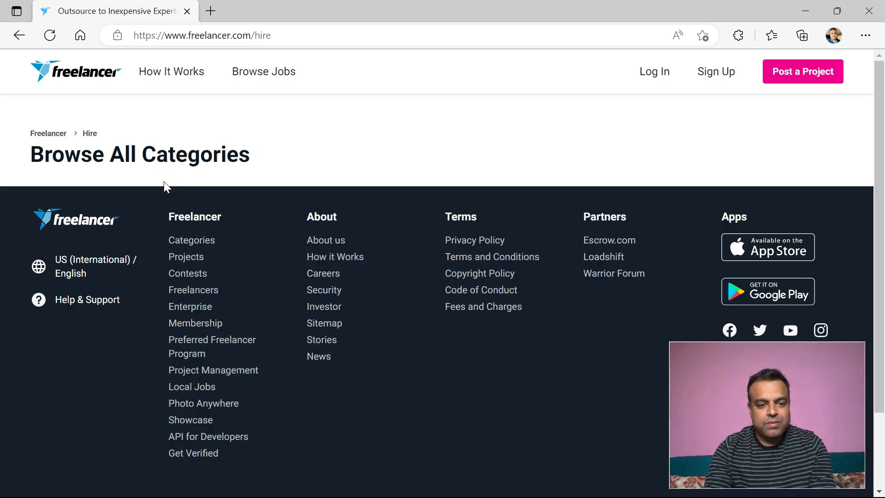
Step: Search the skill categories page for "excel" and open the Excel category
scroll(300, 280, "down", 4)
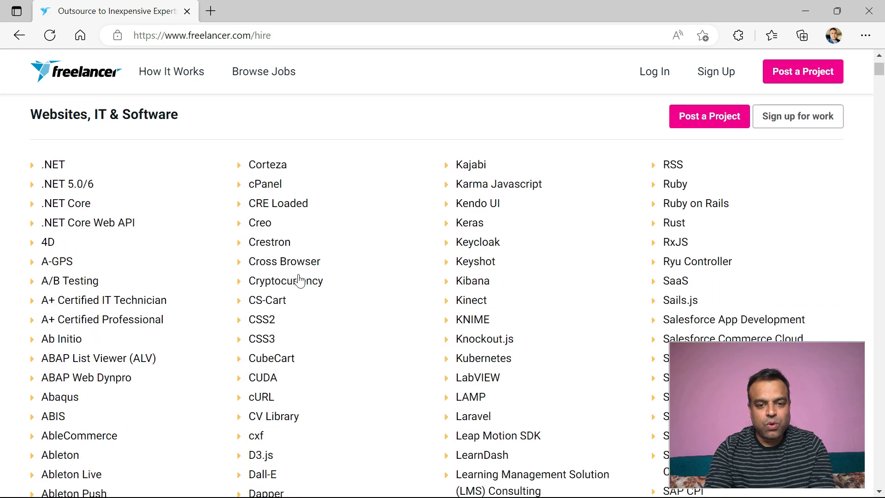
scroll(301, 281, "down", 5)
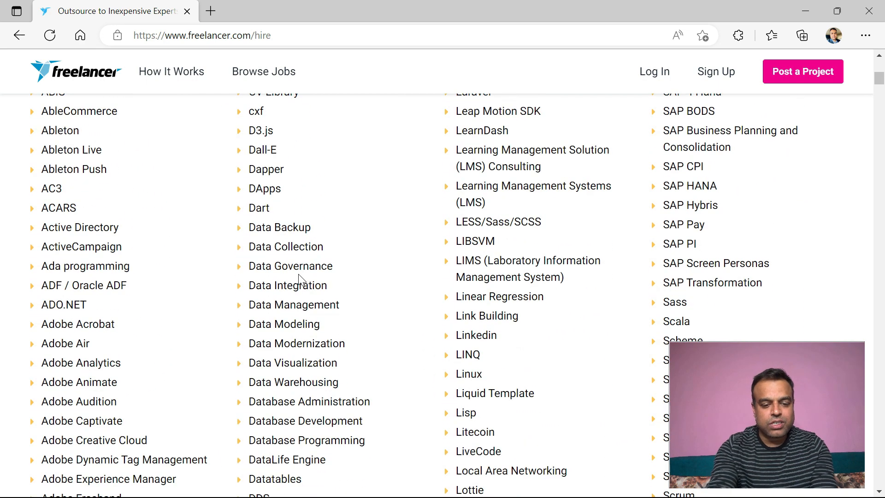
key("ctrl+f")
type("excel")
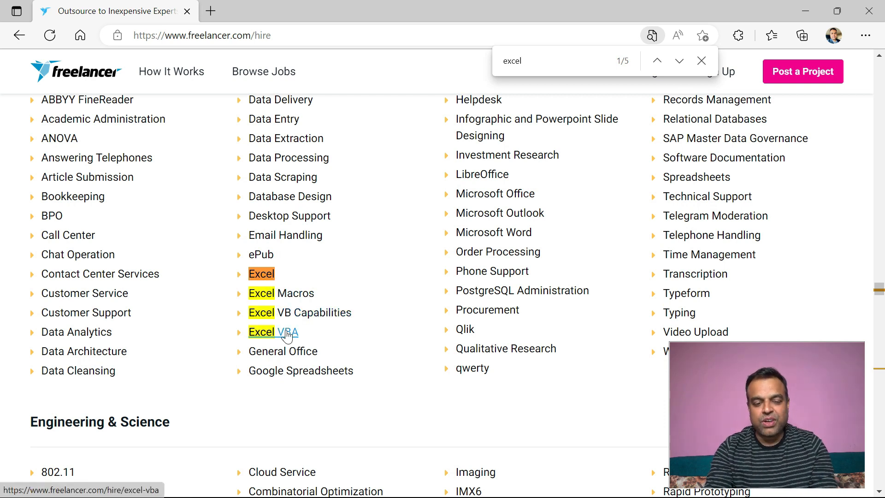
left_click(261, 274)
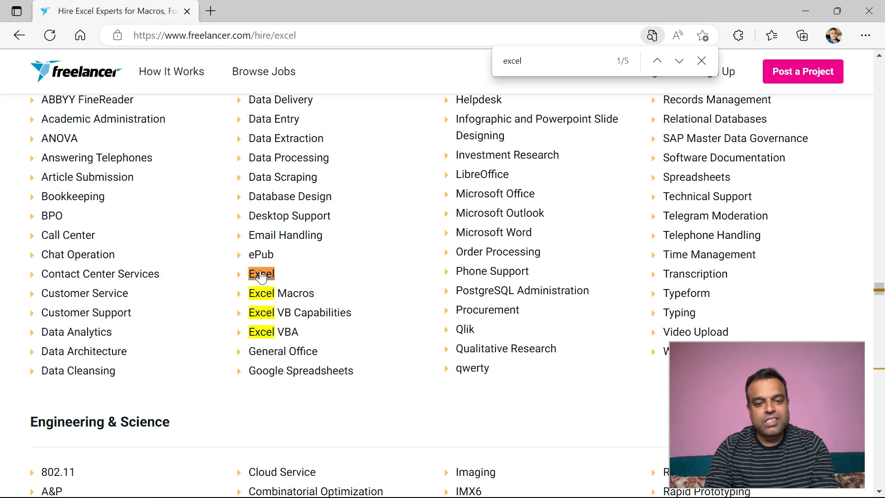
Step: Browse the Hire Excel Experts section and open the full listing of Excel experts for hire
scroll(342, 316, "down", 5)
scroll(341, 318, "down", 10)
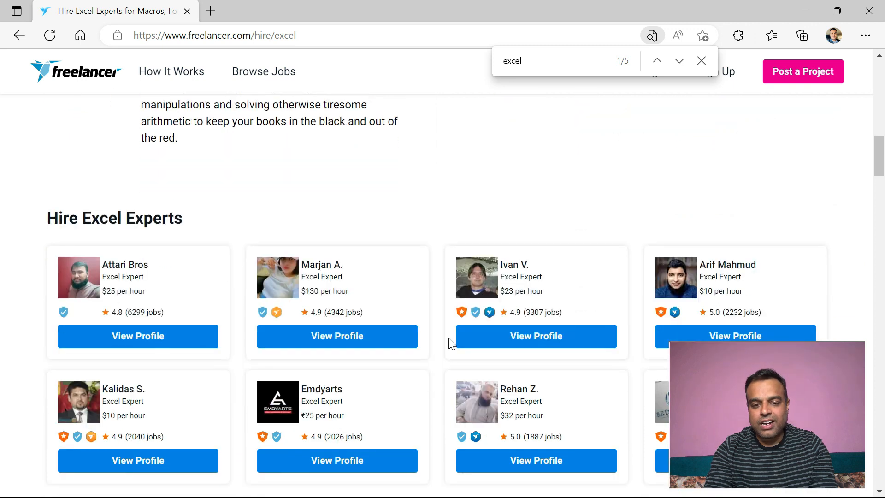
scroll(451, 340, "down", 4)
left_click(465, 296)
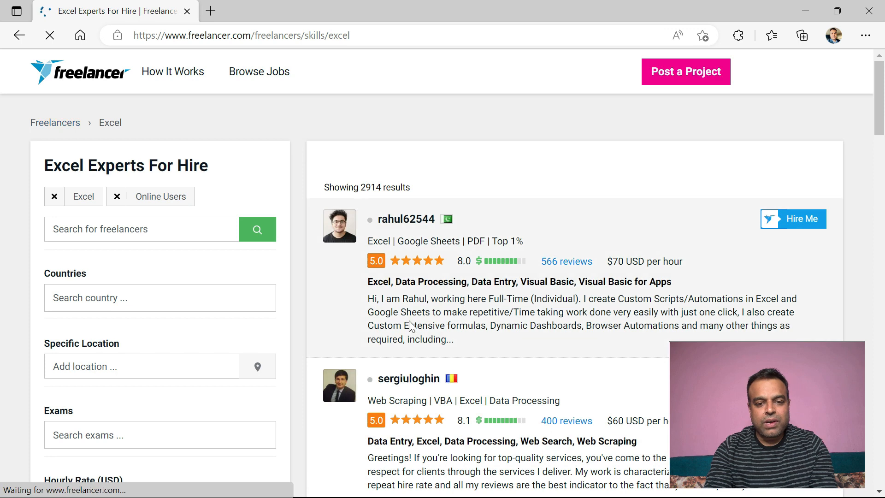
Step: Review the listed Excel experts' ratings, earnings scores and hourly rates, and return to the previous page
scroll(414, 297, "down", 2)
scroll(413, 297, "down", 4)
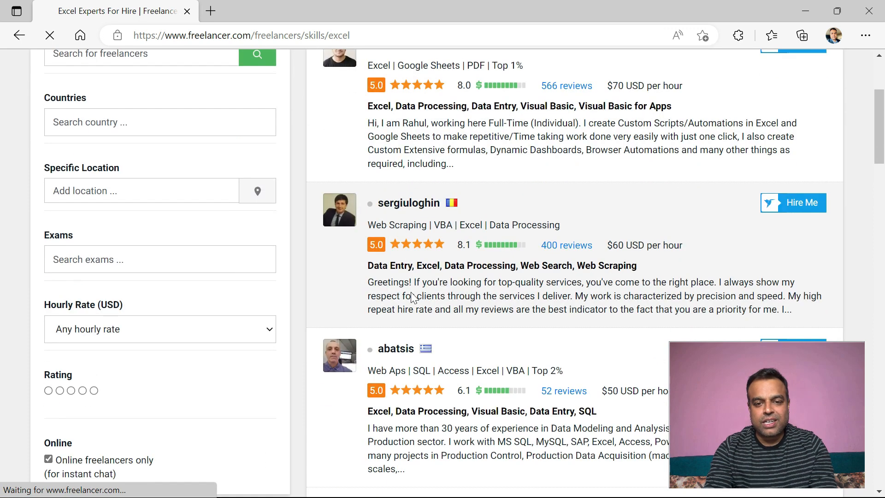
scroll(417, 251, "up", 3)
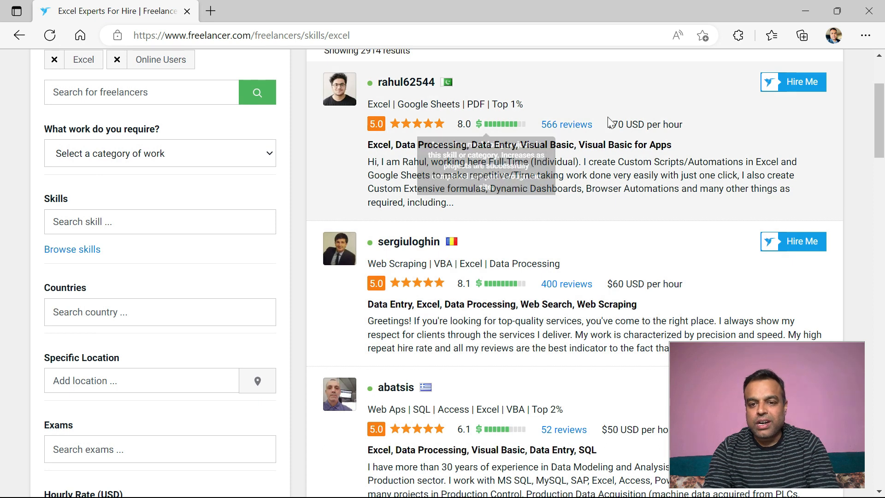
mouse_move(504, 281)
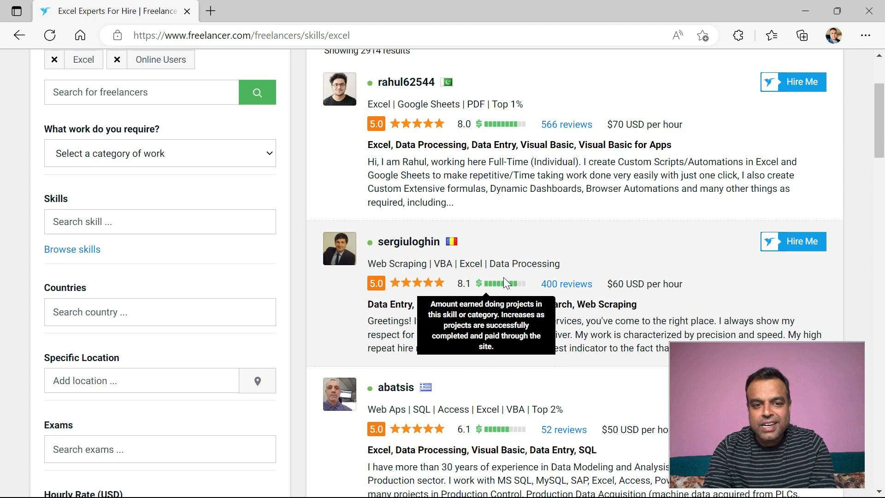
scroll(503, 277, "up", 3)
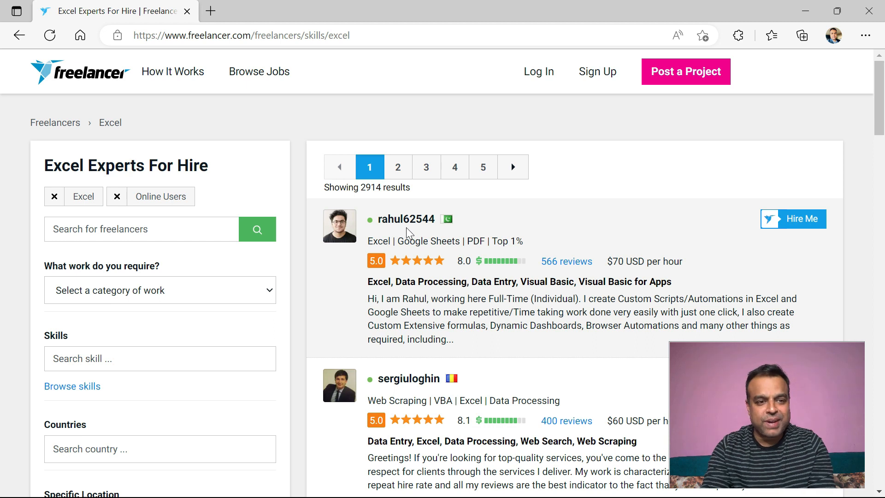
left_click(20, 38)
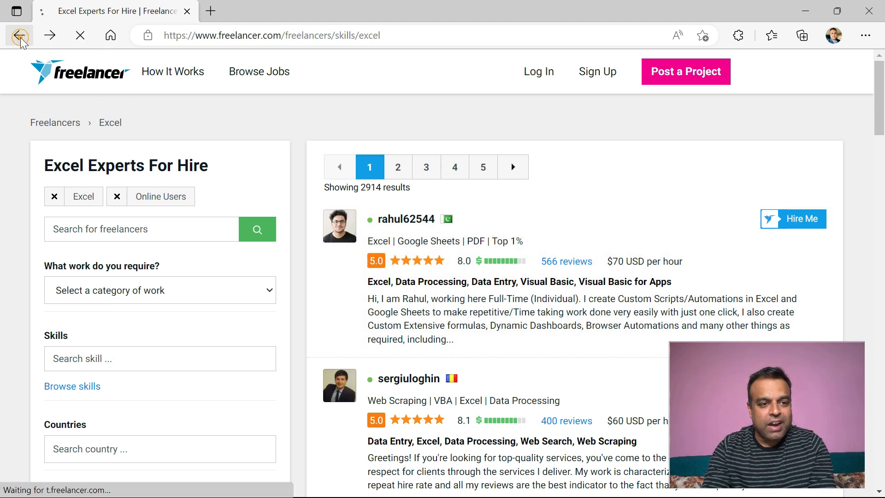
Step: Find the Hire Excel Experts section on the Excel hiring page and open the first listed expert's profile
scroll(188, 274, "up", 15)
scroll(199, 299, "down", 2)
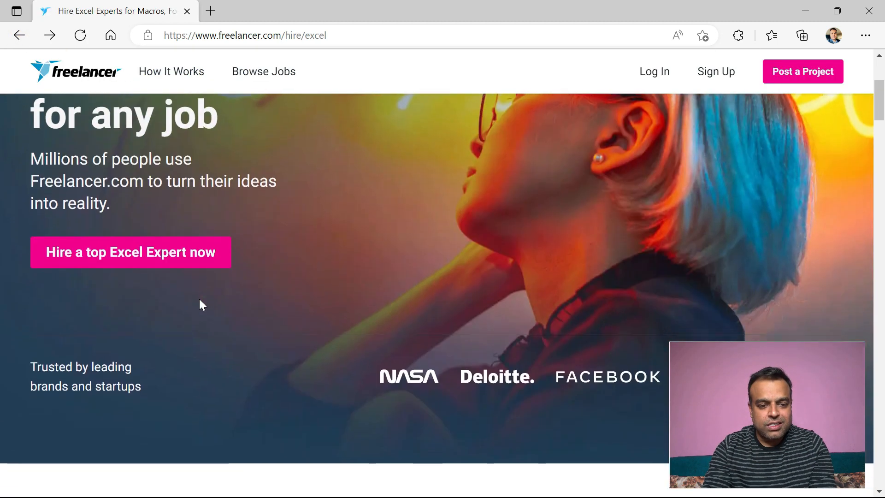
scroll(199, 299, "down", 12)
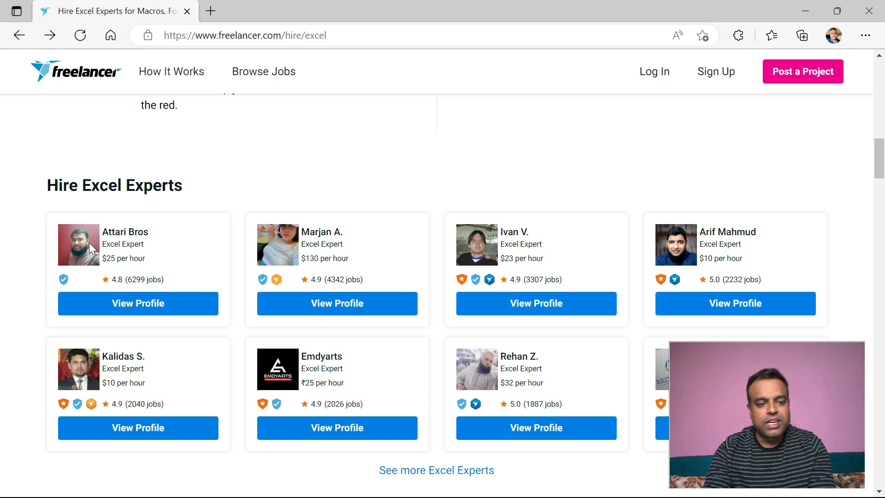
left_click(121, 303)
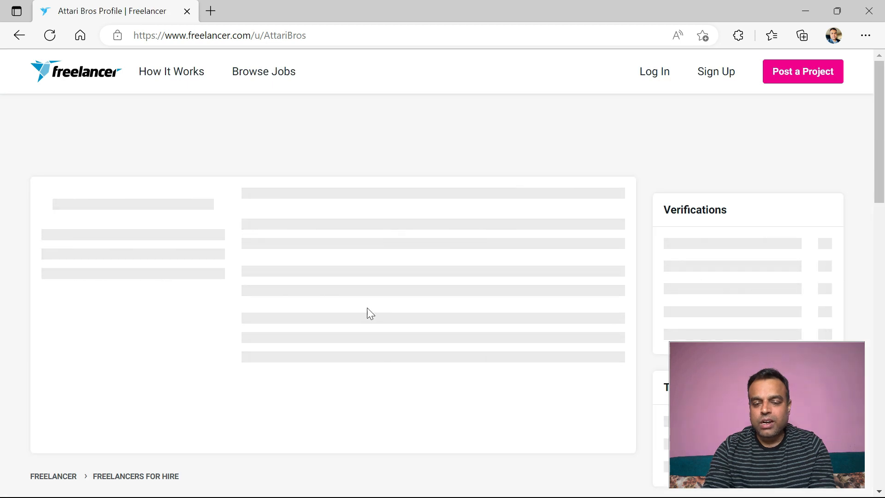
Step: Review the expert's ratings, completion statistics, featured review and hourly rate on the profile, and return to the previous page
scroll(436, 282, "down", 2)
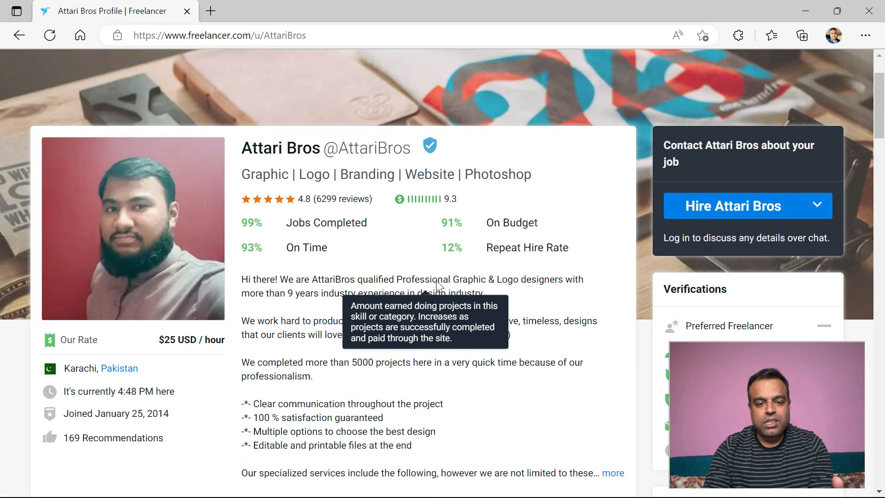
scroll(437, 283, "down", 1)
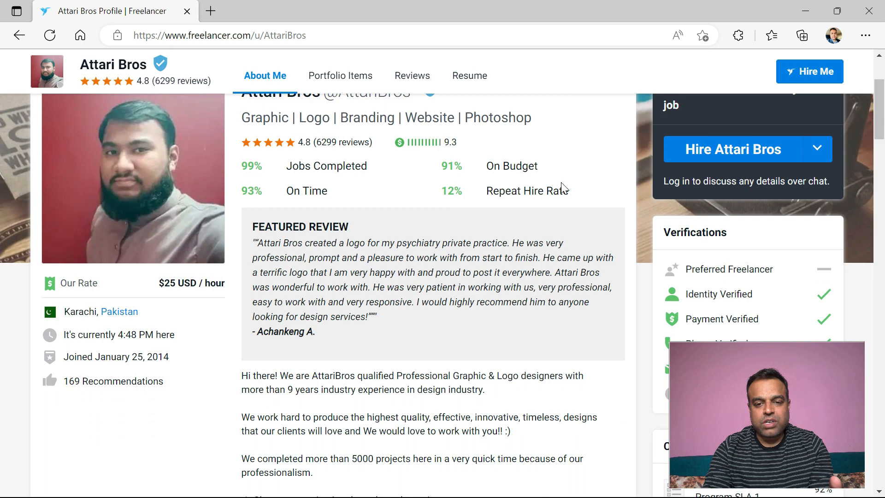
scroll(241, 282, "up", 1)
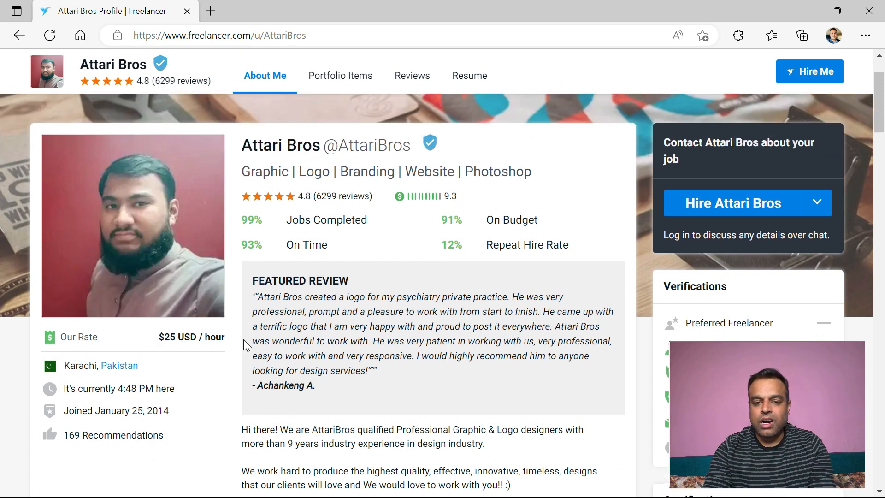
key("alt+Left")
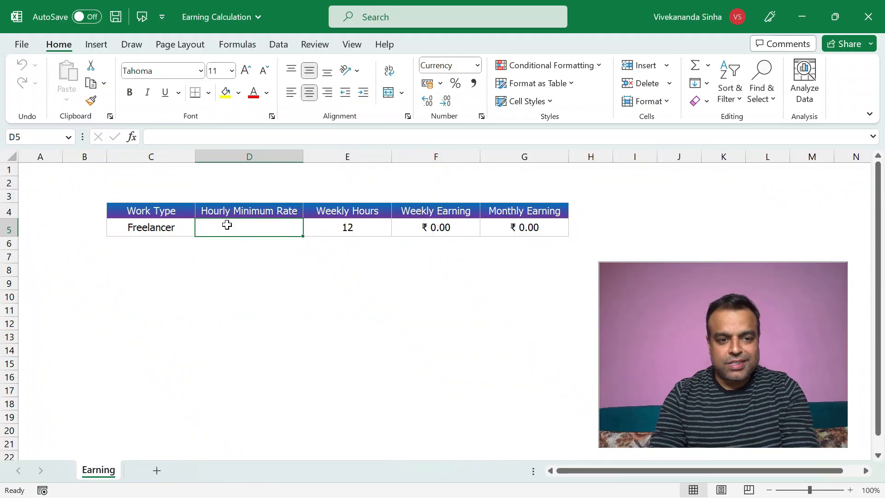
Step: Switch from the Earning sheet to the browser's USD to INR search and convert 30 US dollars to Indian rupees
left_click(155, 228)
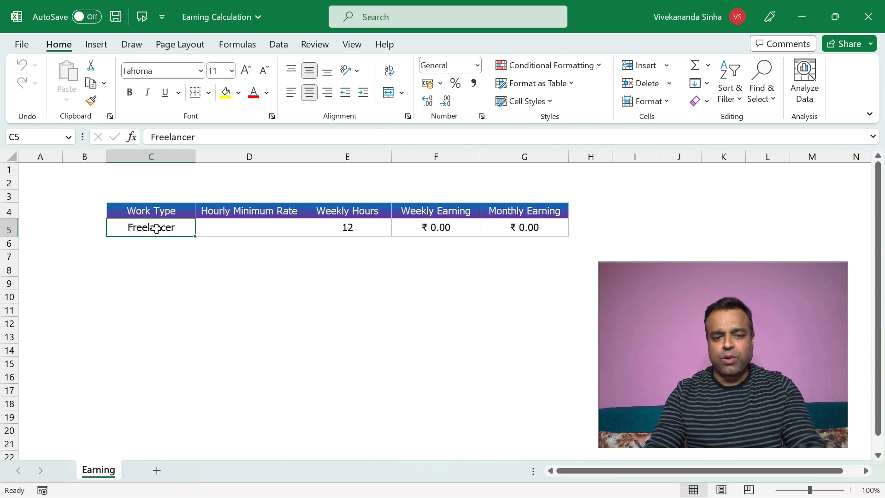
left_click(252, 223)
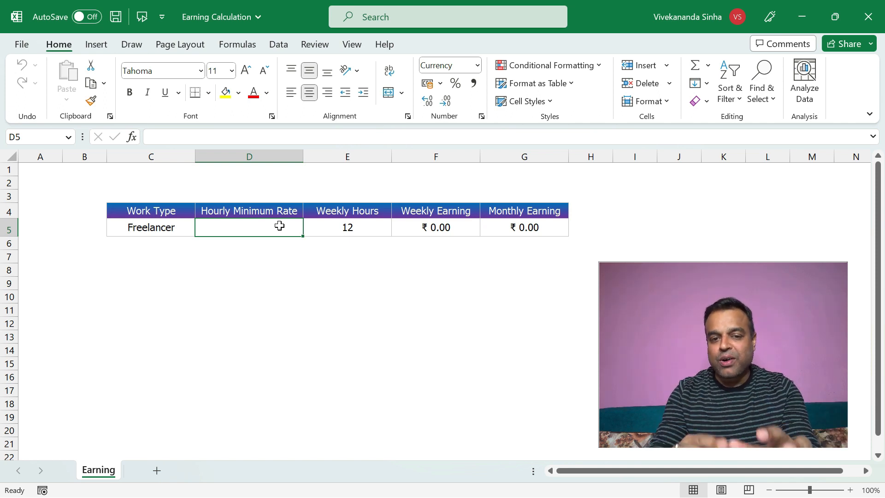
key("alt+Tab")
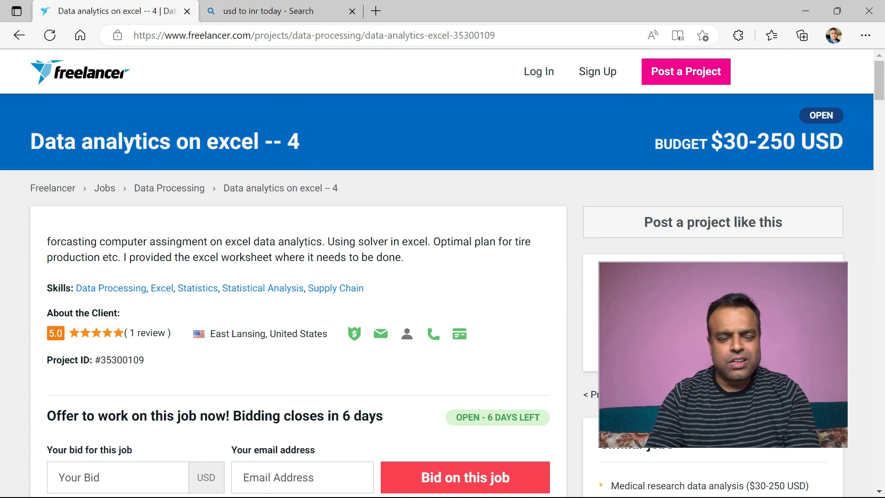
left_click(314, 11)
left_click(175, 351)
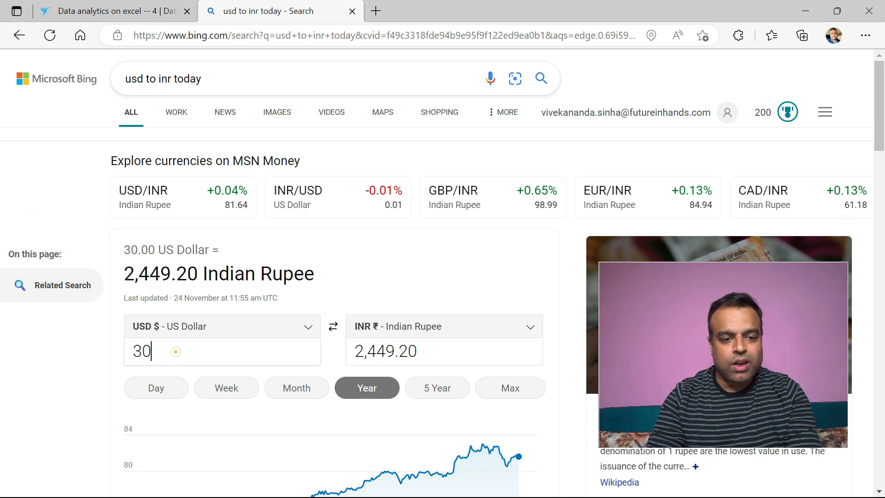
Step: Copy the converted rupee amount without decimals and, back in Excel, paste 2449 as the Hourly Minimum Rate in cell D5
left_click_drag(354, 351, 415, 351)
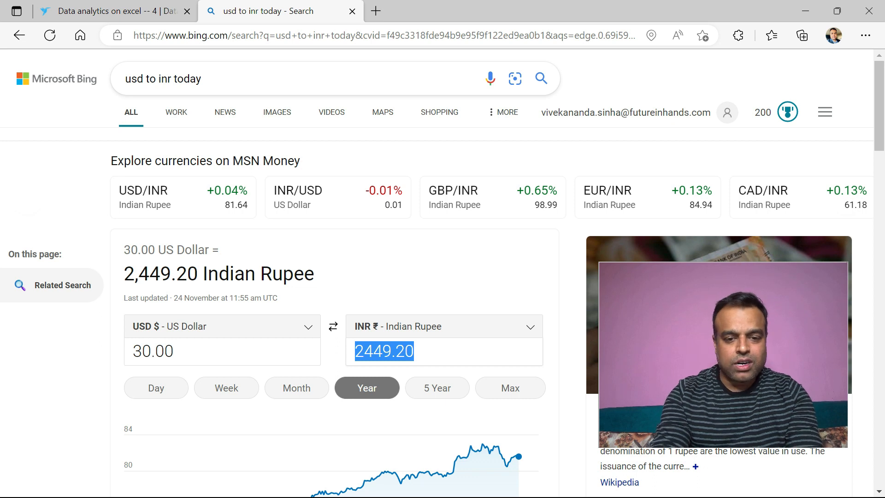
left_click(394, 352)
left_click_drag(394, 352, 333, 349)
key("ctrl+c")
key("alt+Tab")
left_click(264, 224)
double_click(264, 224)
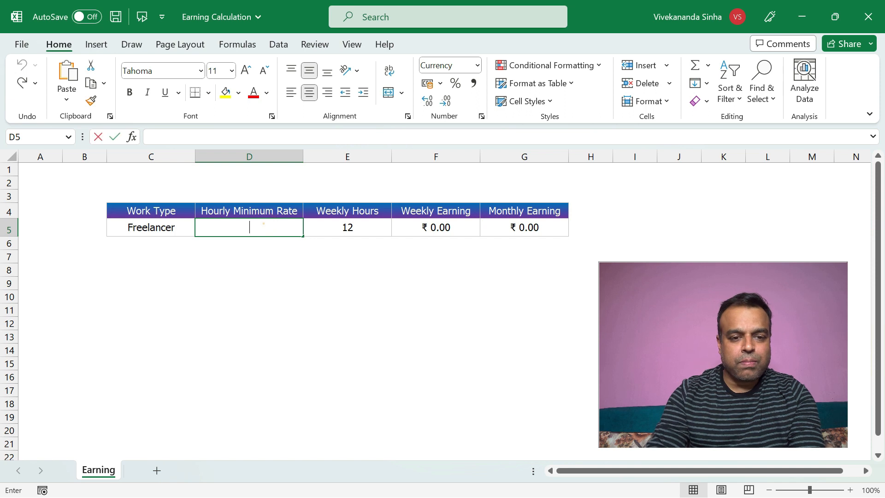
key("ctrl+v")
key("Return")
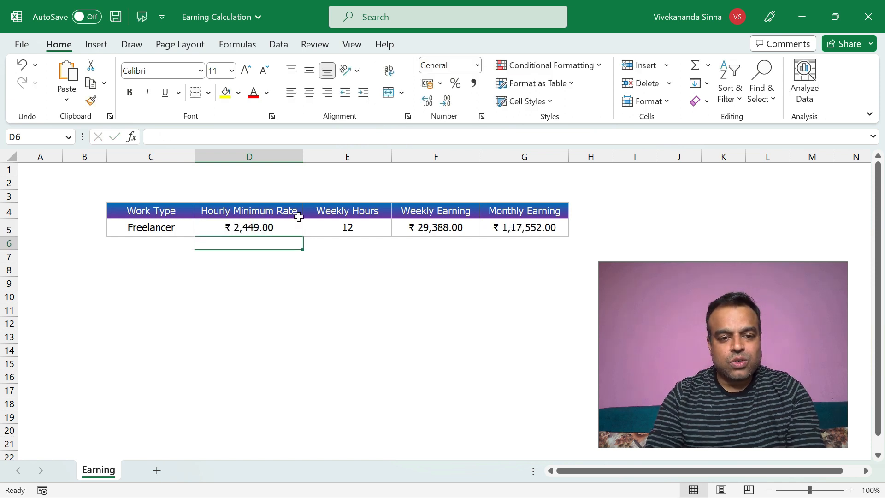
Step: Inspect the hourly rate and the formulas behind Weekly Hours, Weekly Earning and Monthly Earning in row 5
left_click(282, 223)
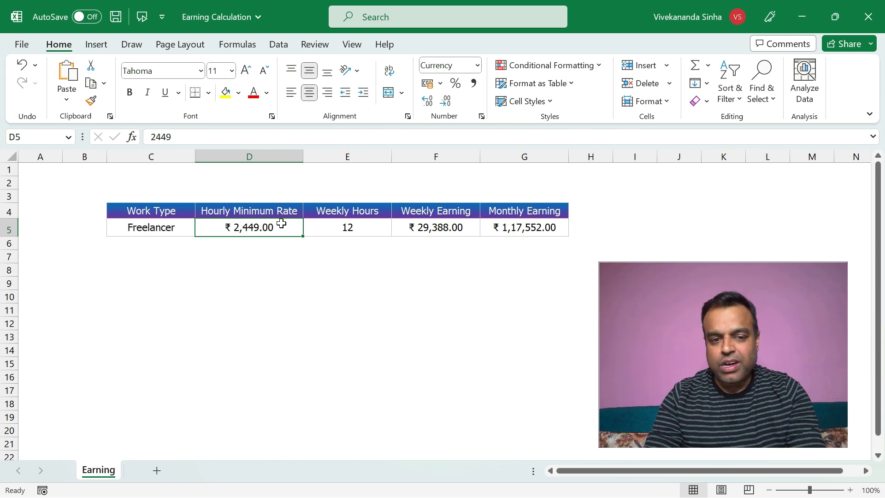
left_click(360, 229)
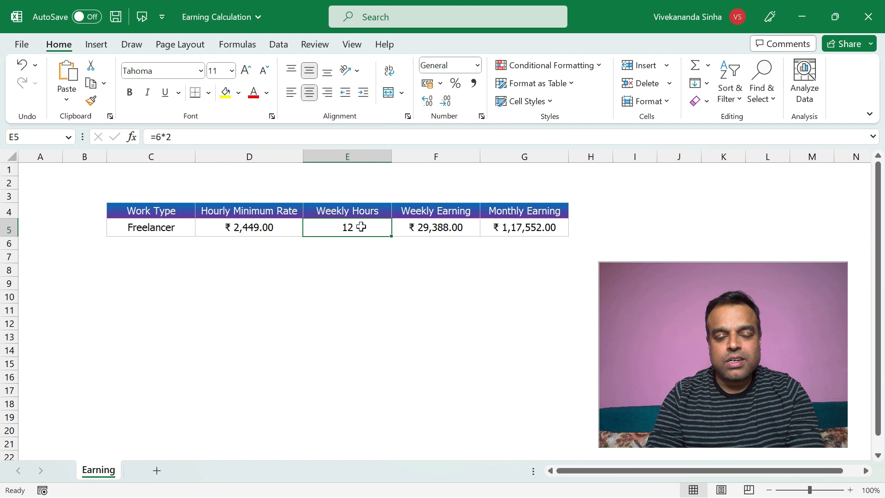
double_click(431, 227)
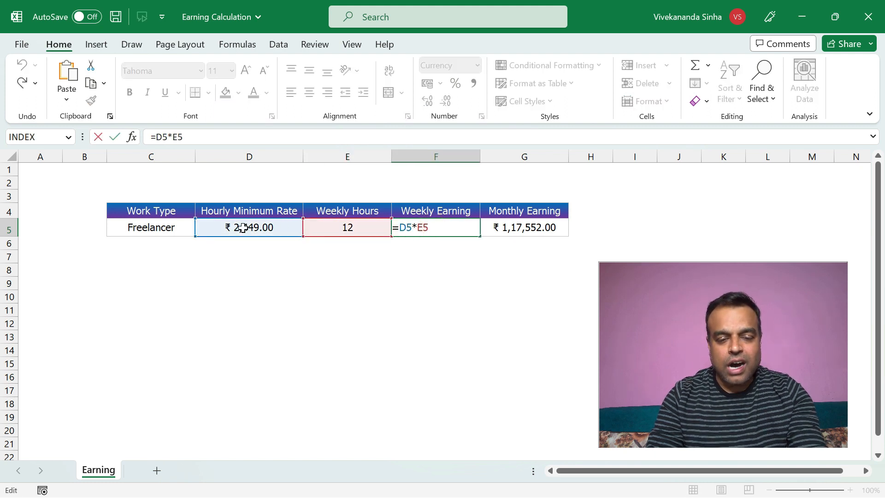
key("Escape")
left_click(324, 231)
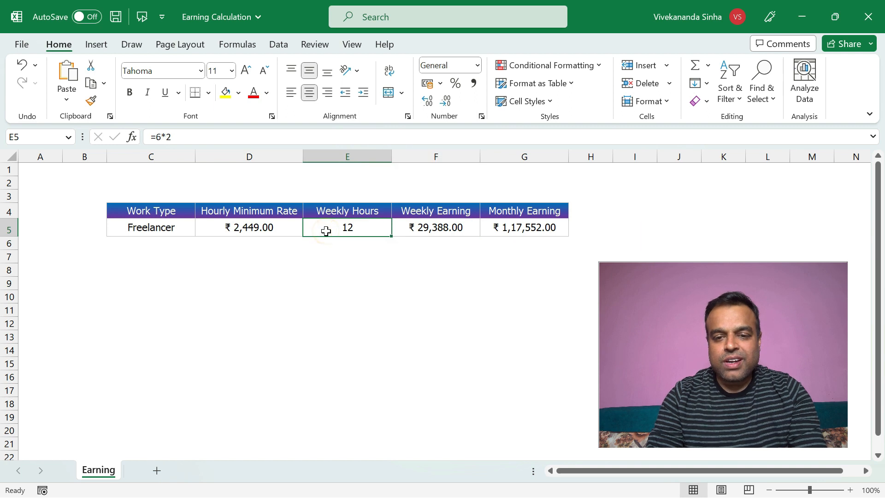
left_click(507, 227)
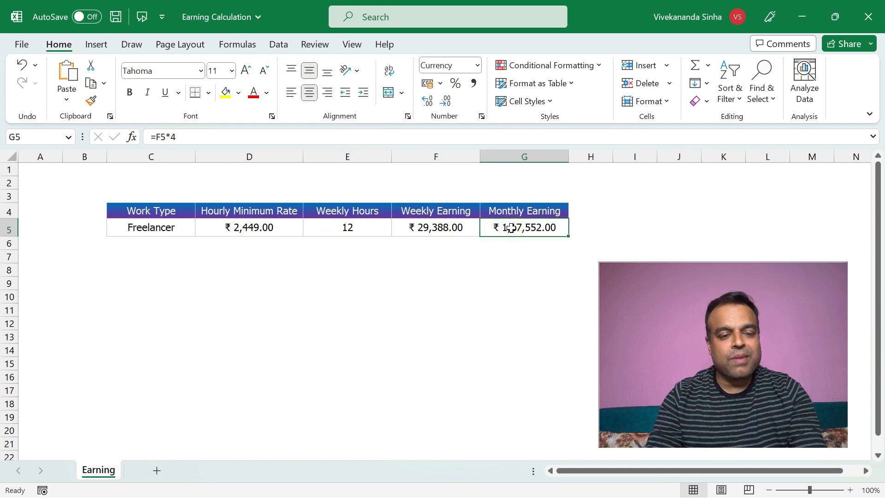